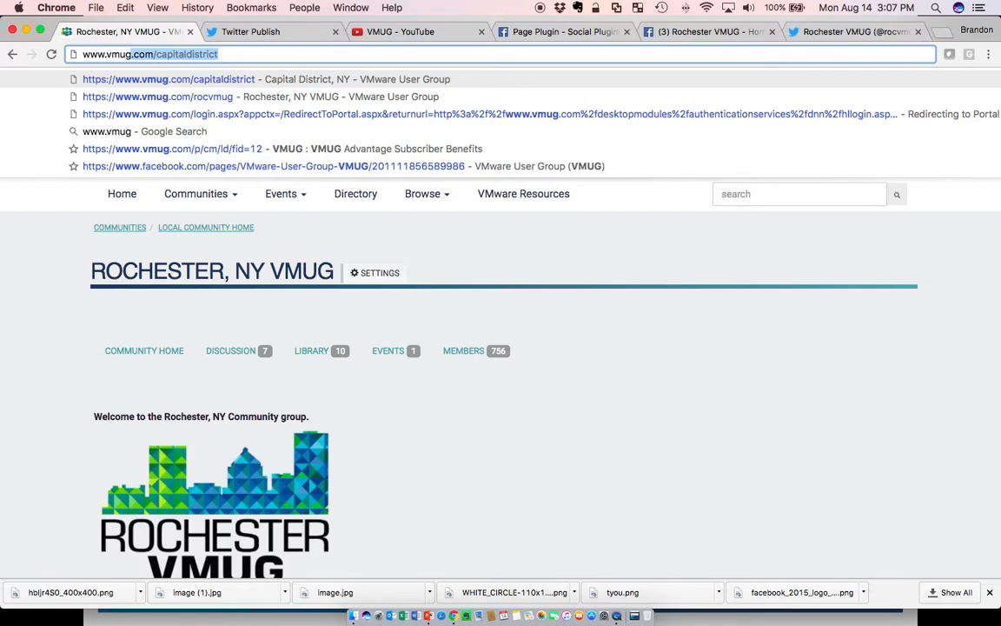
Open the Rochester VMUG community home page and scroll through its content, including the embedded tweets, video and Facebook feed.
{"action": "key", "text": "Return"}
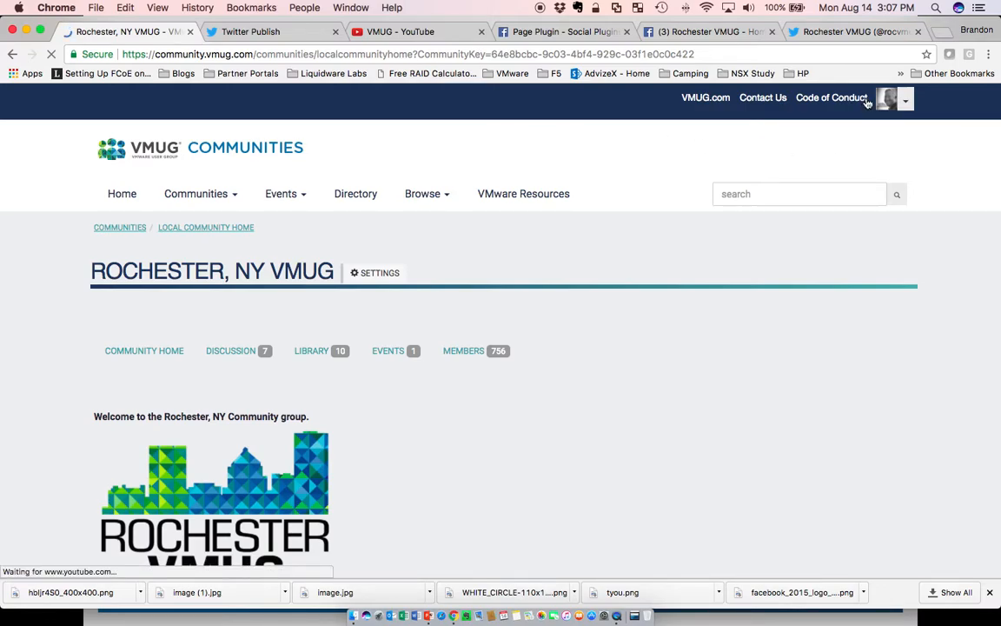
{"action": "scroll", "coordinate": [699, 256], "scroll_direction": "down", "scroll_amount": 4}
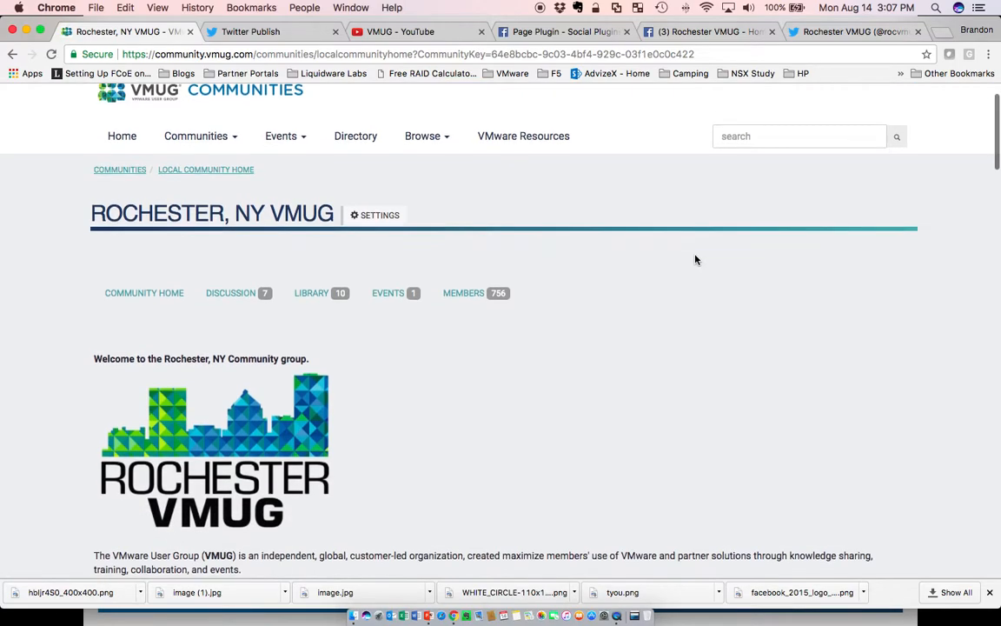
{"action": "scroll", "coordinate": [487, 252], "scroll_direction": "down", "scroll_amount": 1}
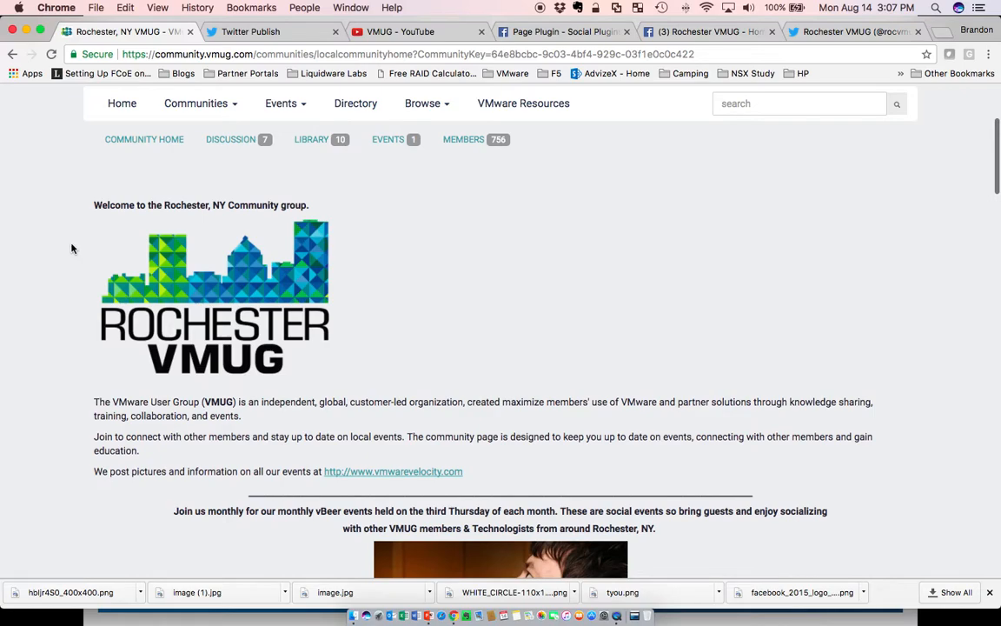
{"action": "scroll", "coordinate": [72, 248], "scroll_direction": "down", "scroll_amount": 1}
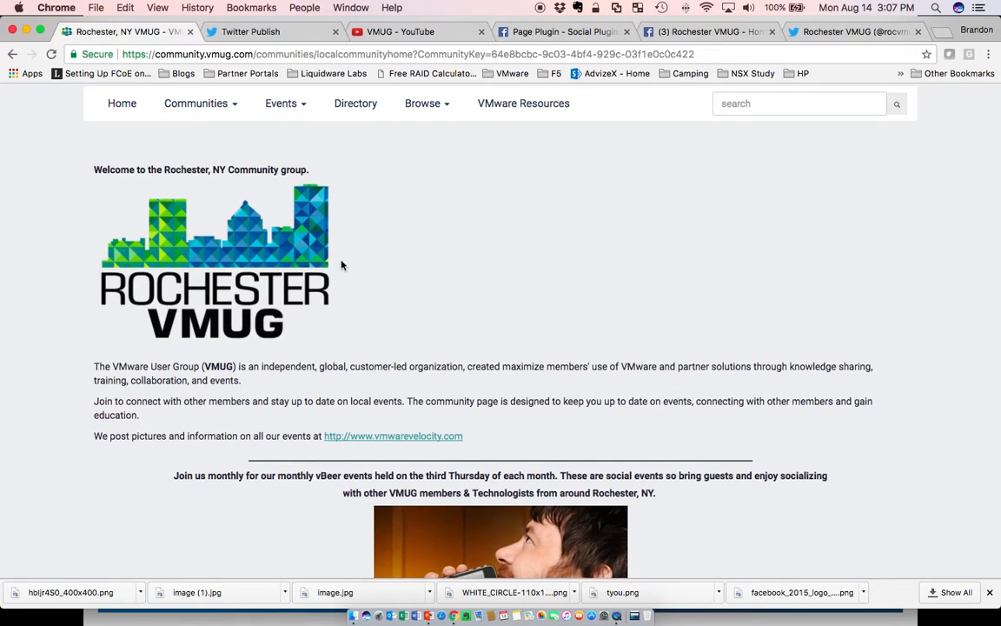
{"action": "scroll", "coordinate": [556, 266], "scroll_direction": "down", "scroll_amount": 1}
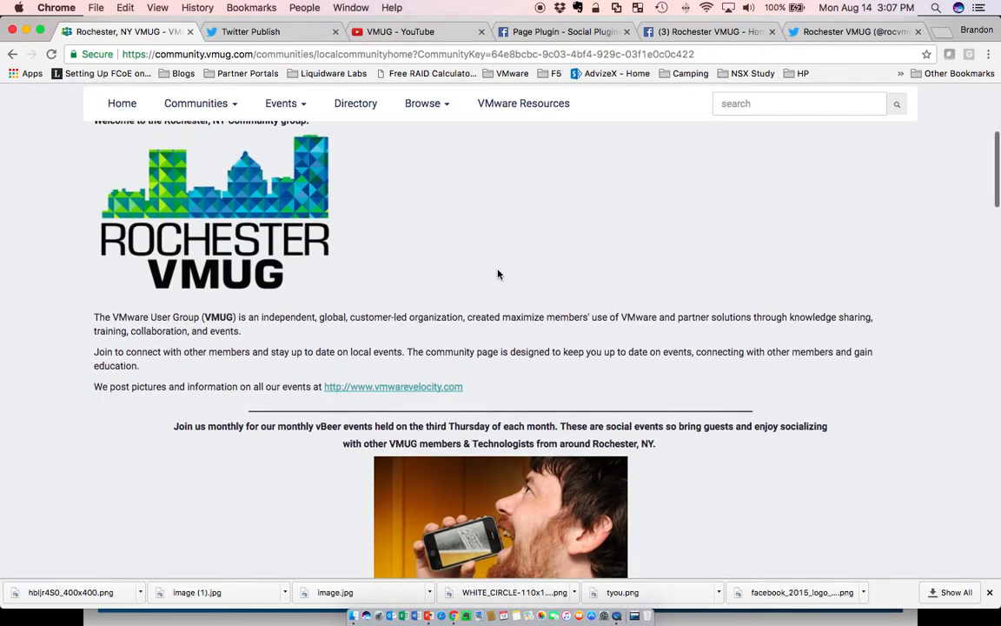
{"action": "scroll", "coordinate": [769, 311], "scroll_direction": "down", "scroll_amount": 2}
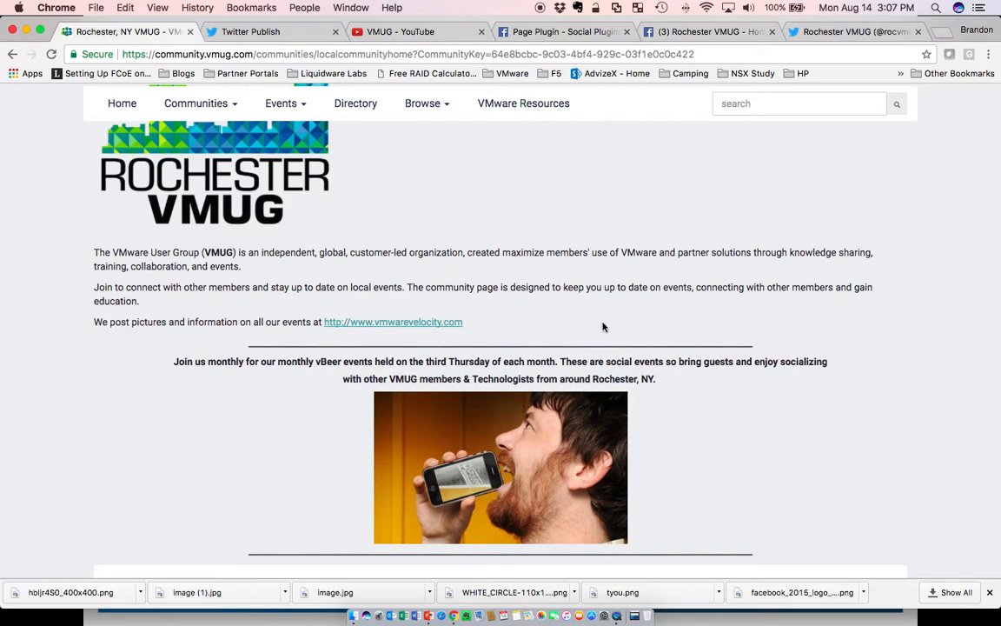
{"action": "scroll", "coordinate": [950, 316], "scroll_direction": "down", "scroll_amount": 4}
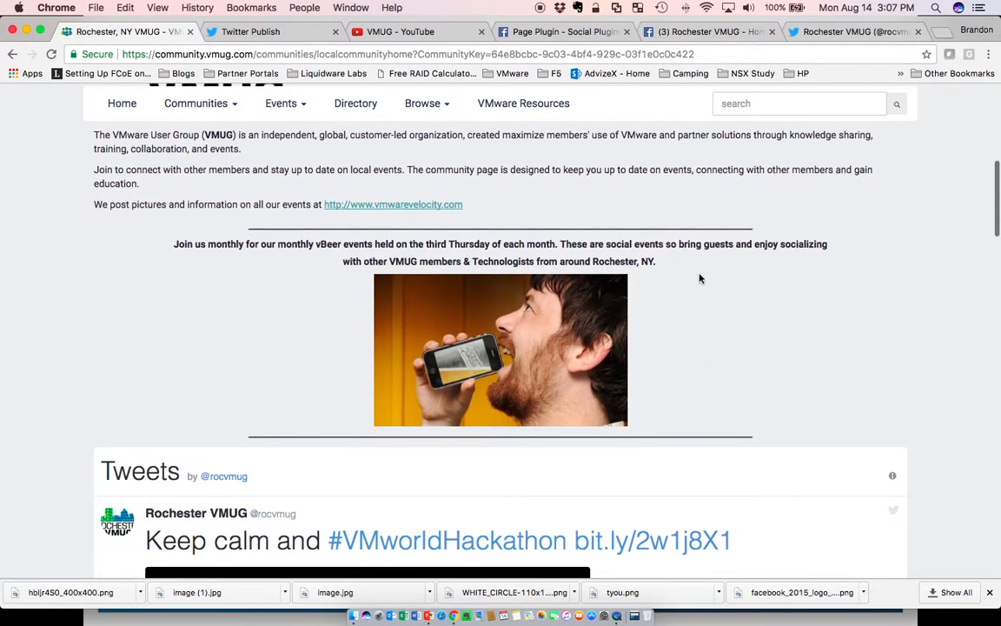
{"action": "scroll", "coordinate": [964, 311], "scroll_direction": "down", "scroll_amount": 6}
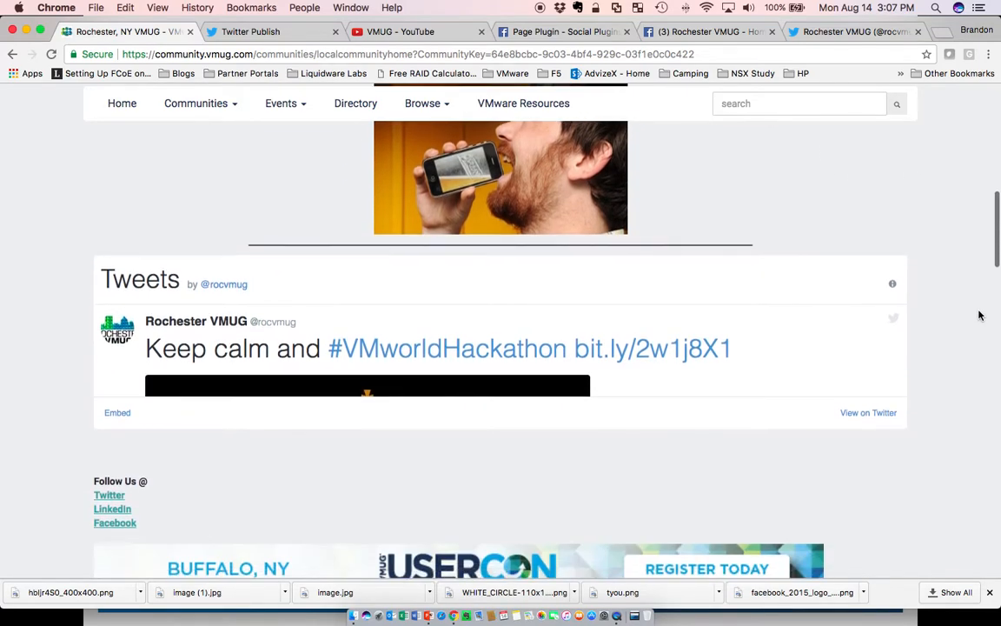
{"action": "scroll", "coordinate": [869, 373], "scroll_direction": "down", "scroll_amount": 3}
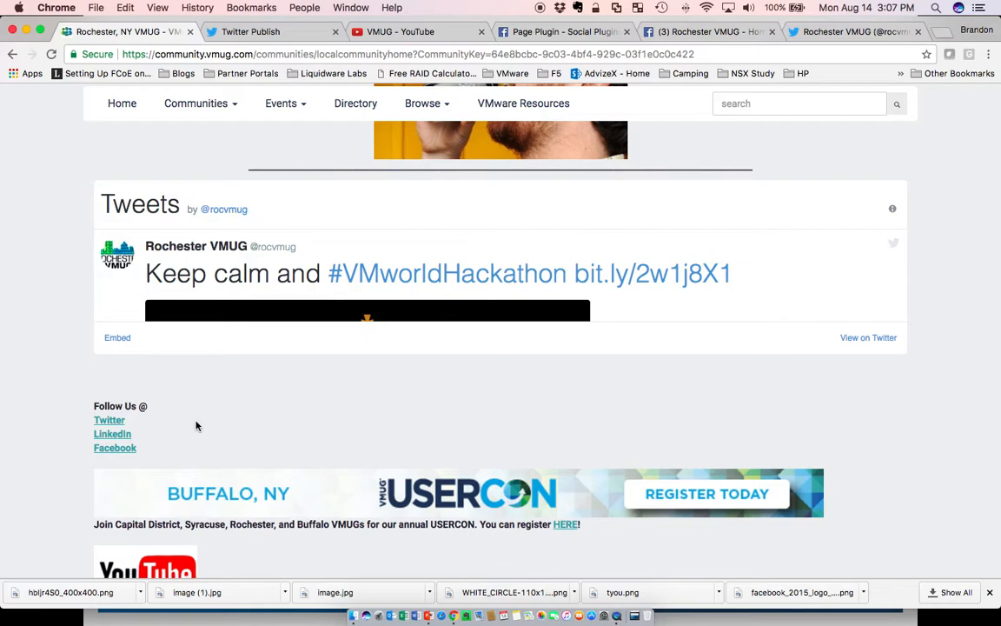
{"action": "scroll", "coordinate": [38, 423], "scroll_direction": "down", "scroll_amount": 5}
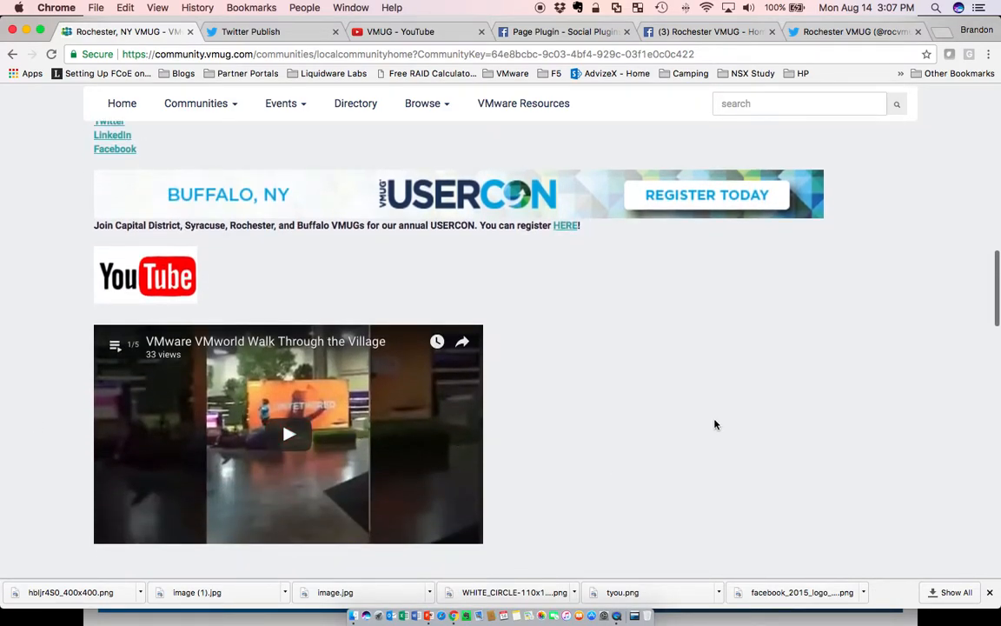
{"action": "scroll", "coordinate": [715, 423], "scroll_direction": "down", "scroll_amount": 5}
{"action": "scroll", "coordinate": [715, 424], "scroll_direction": "down", "scroll_amount": 5}
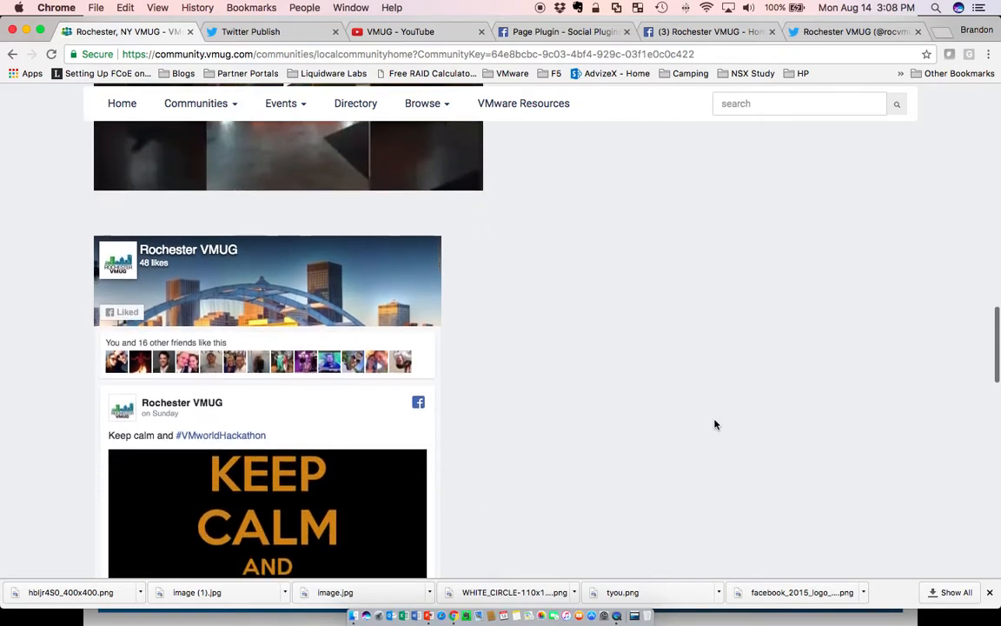
{"action": "scroll", "coordinate": [301, 380], "scroll_direction": "down", "scroll_amount": 5}
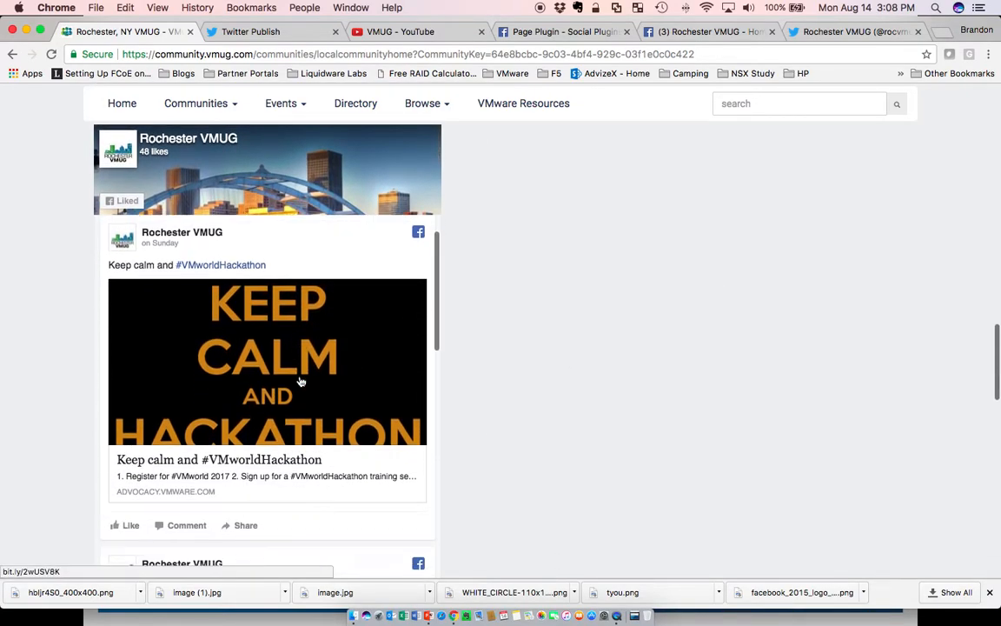
{"action": "scroll", "coordinate": [301, 381], "scroll_direction": "down", "scroll_amount": 5}
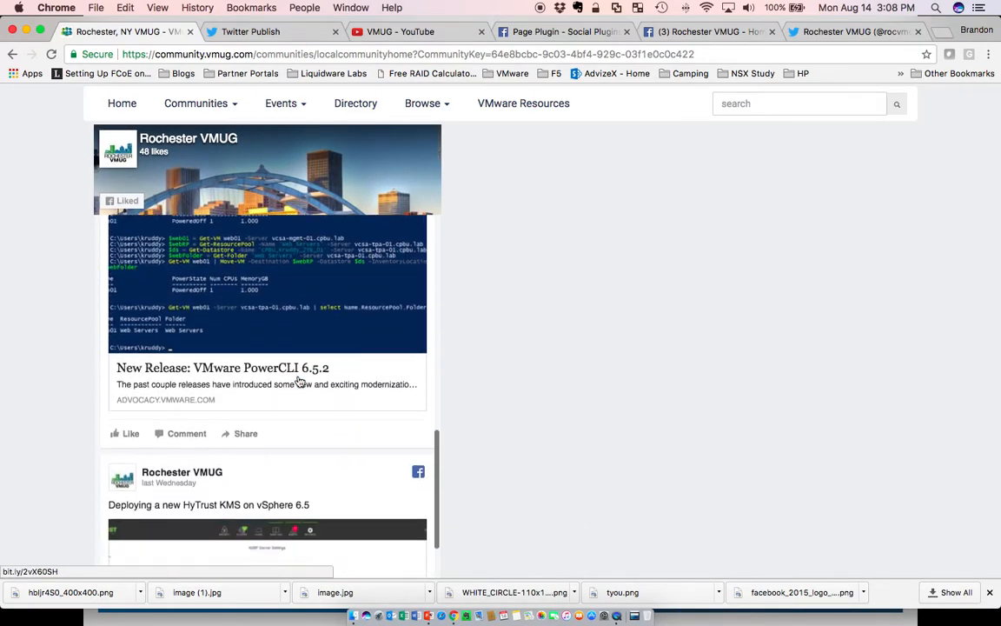
{"action": "scroll", "coordinate": [299, 381], "scroll_direction": "up", "scroll_amount": 10}
{"action": "scroll", "coordinate": [708, 375], "scroll_direction": "up", "scroll_amount": 15}
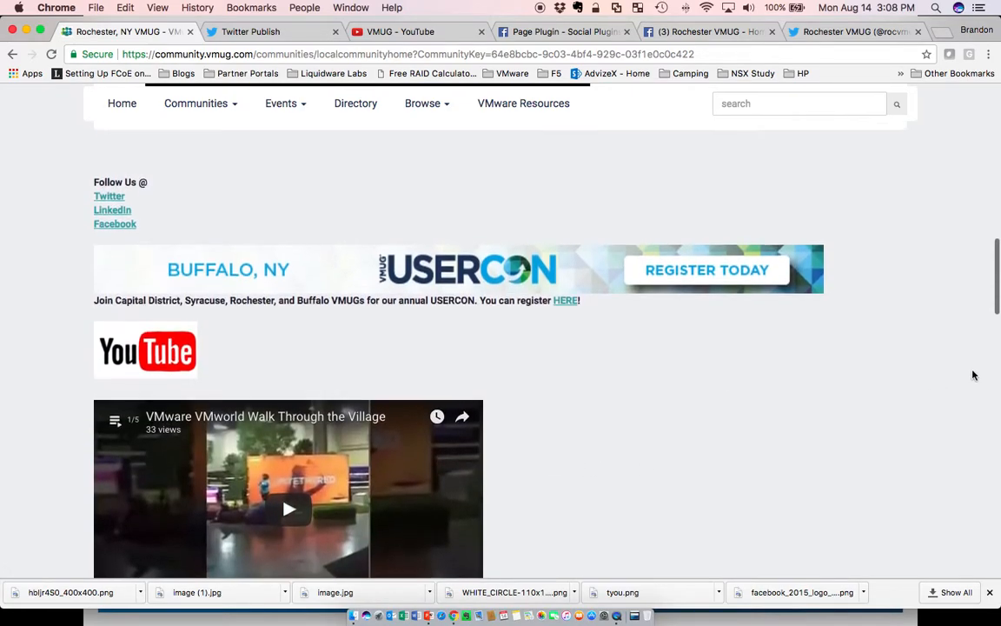
{"action": "scroll", "coordinate": [964, 375], "scroll_direction": "up", "scroll_amount": 8}
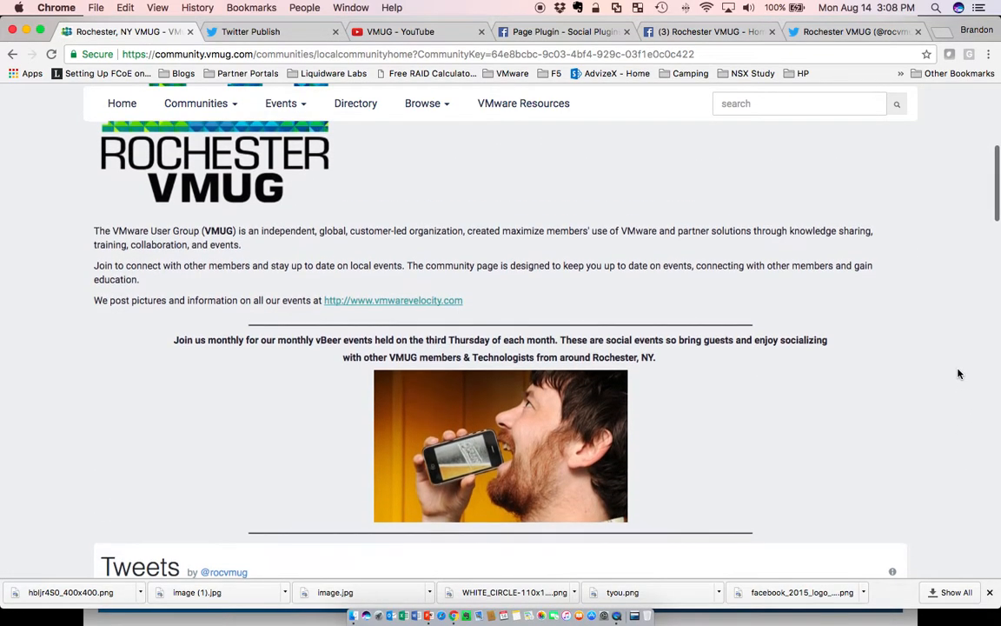
{"action": "scroll", "coordinate": [673, 371], "scroll_direction": "up", "scroll_amount": 4}
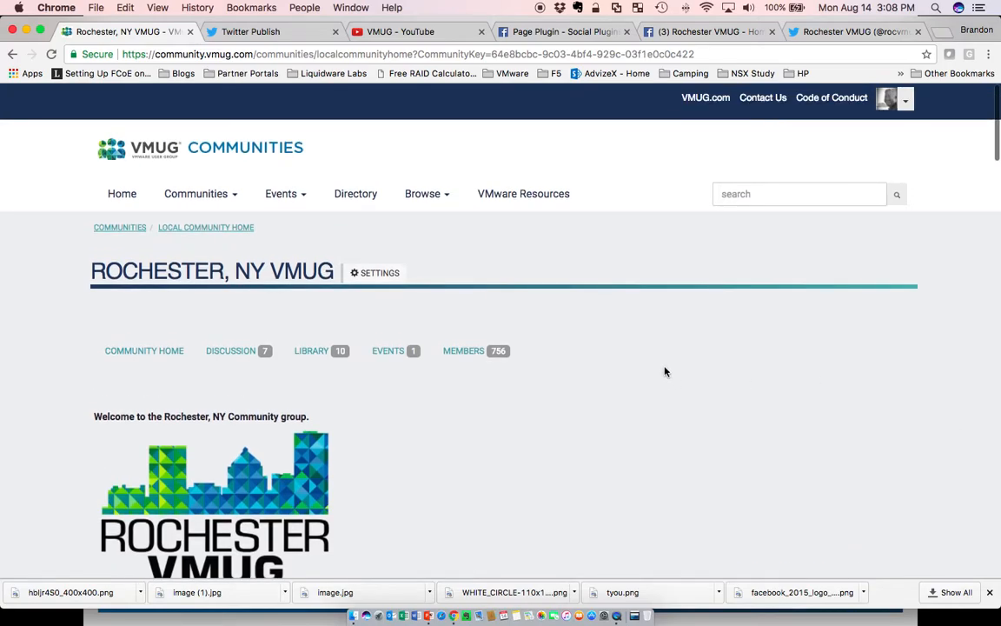
{"action": "scroll", "coordinate": [664, 371], "scroll_direction": "down", "scroll_amount": 5}
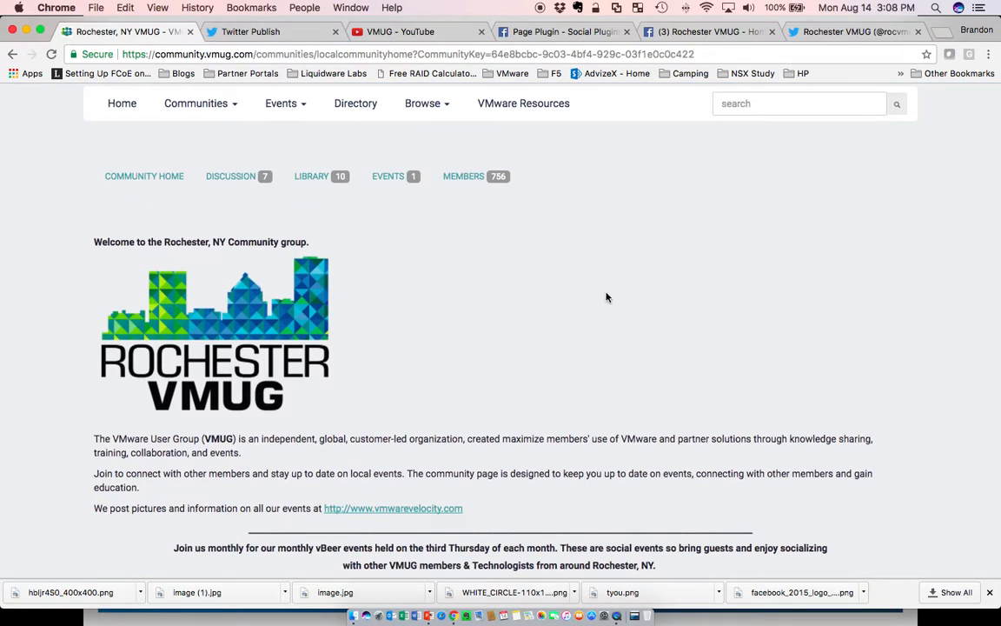
{"action": "scroll", "coordinate": [599, 296], "scroll_direction": "up", "scroll_amount": 2}
{"action": "scroll", "coordinate": [594, 297], "scroll_direction": "up", "scroll_amount": 2}
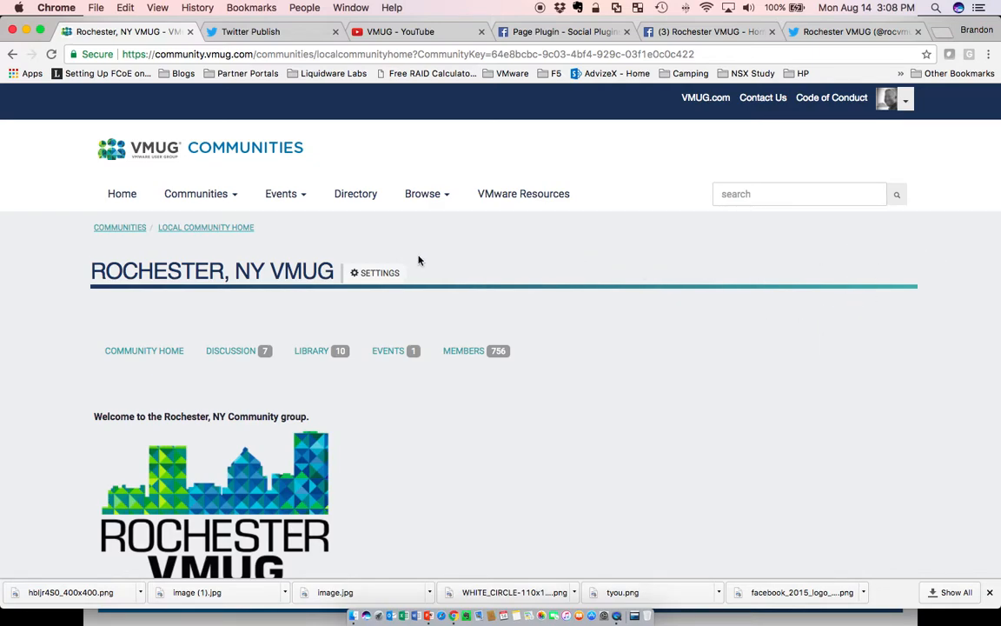
Open the community's Additional HTML Content editor from the community settings menu.
{"action": "left_click", "coordinate": [387, 275]}
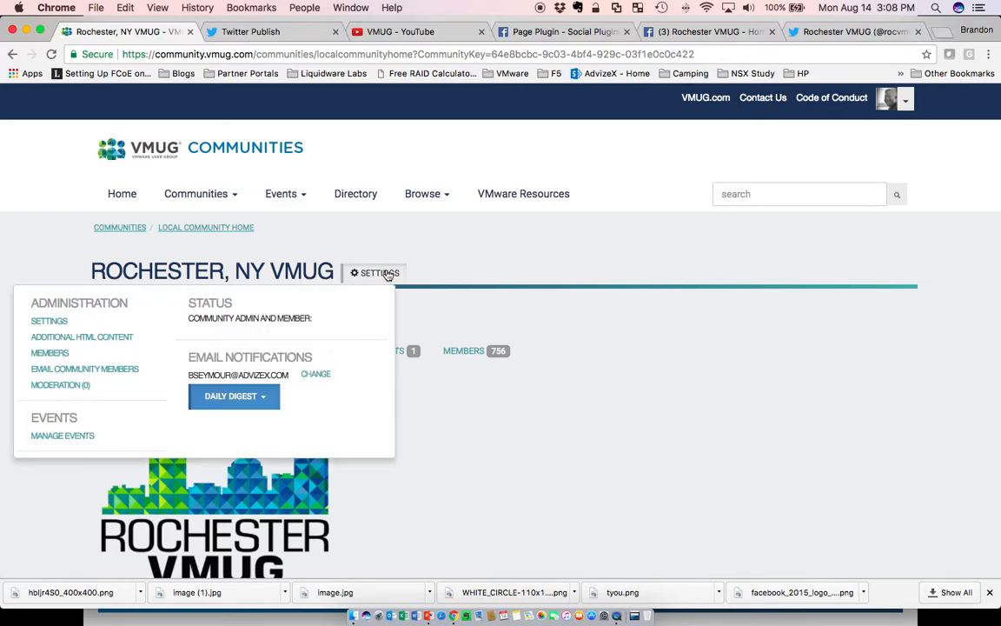
{"action": "left_click", "coordinate": [97, 339]}
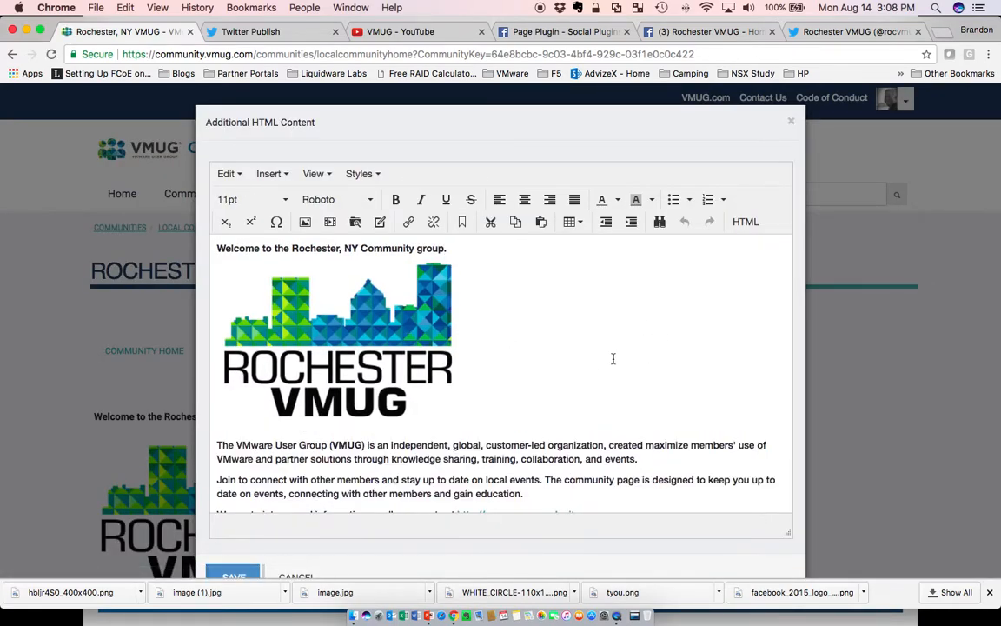
{"action": "scroll", "coordinate": [613, 358], "scroll_direction": "down", "scroll_amount": 5}
{"action": "scroll", "coordinate": [613, 358], "scroll_direction": "up", "scroll_amount": 3}
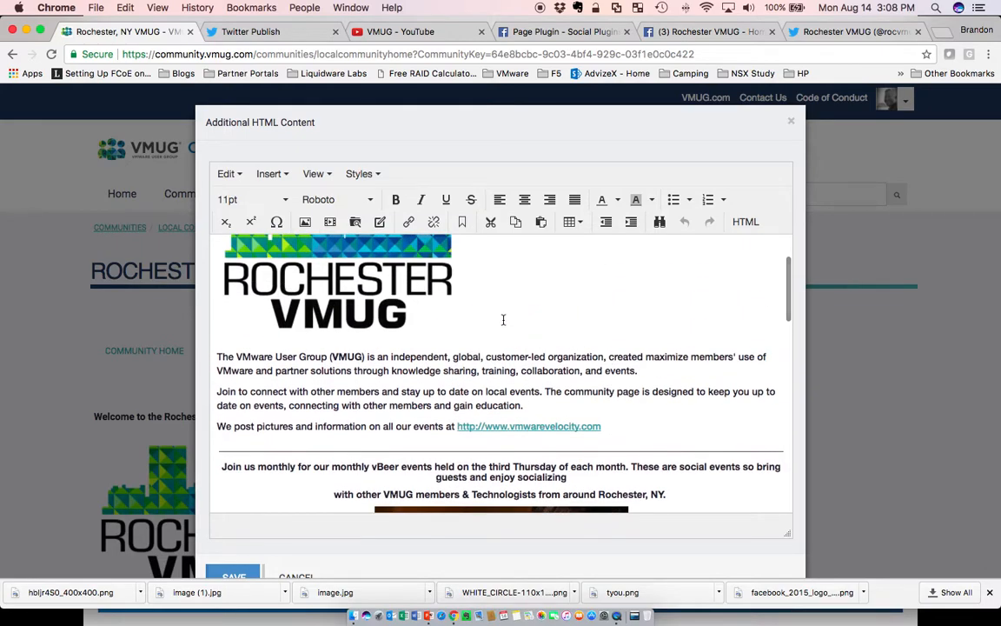
{"action": "scroll", "coordinate": [580, 318], "scroll_direction": "up", "scroll_amount": 2}
Type test text at the end of the welcome line in the editor.
{"action": "left_click", "coordinate": [465, 248]}
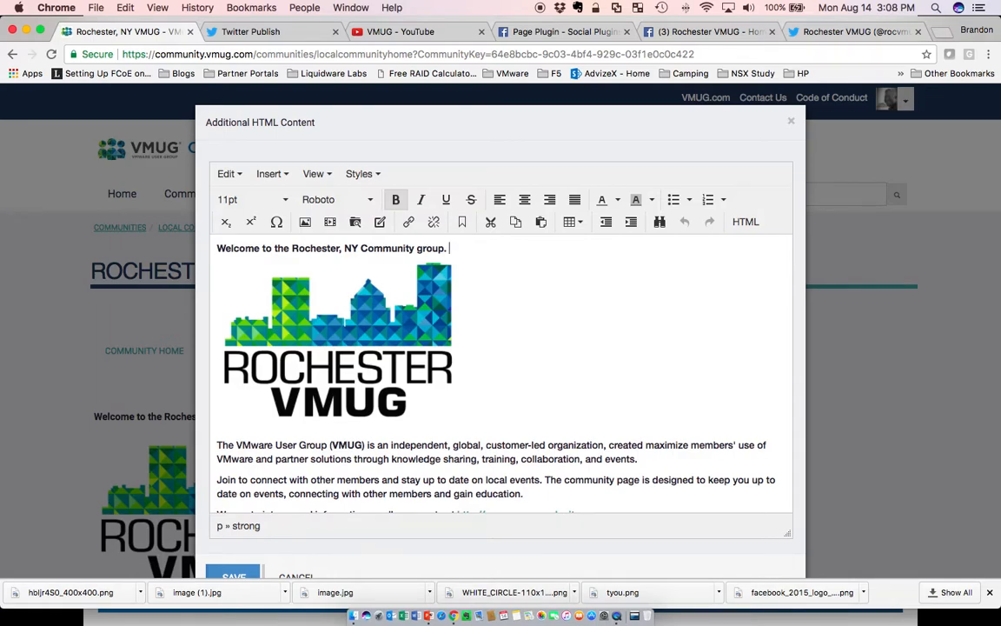
{"action": "type", "text": "klsnadkljsakljbskjlbsdfjasd"}
Scroll through the editor to review the existing HTML content sections of the page.
{"action": "scroll", "coordinate": [678, 296], "scroll_direction": "down", "scroll_amount": 5}
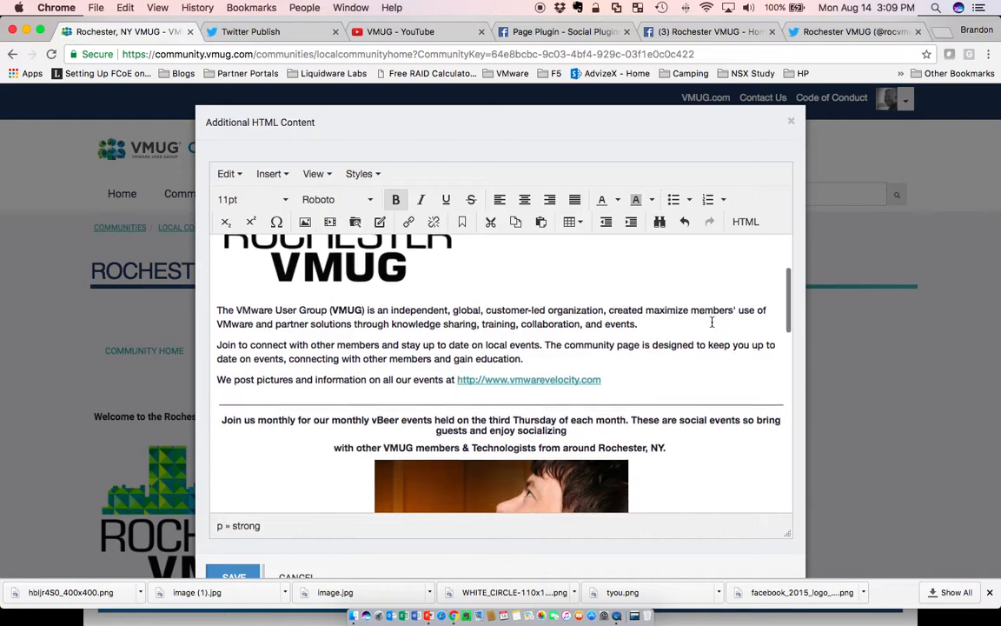
{"action": "scroll", "coordinate": [711, 320], "scroll_direction": "down", "scroll_amount": 10}
{"action": "scroll", "coordinate": [711, 321], "scroll_direction": "down", "scroll_amount": 10}
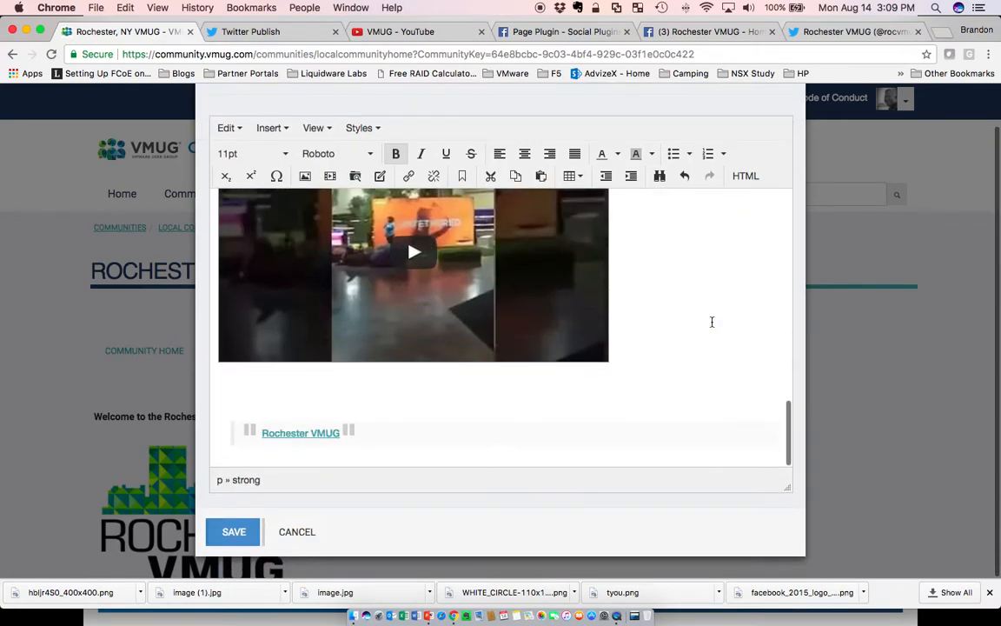
{"action": "scroll", "coordinate": [712, 322], "scroll_direction": "up", "scroll_amount": 5}
{"action": "scroll", "coordinate": [711, 322], "scroll_direction": "up", "scroll_amount": 8}
{"action": "scroll", "coordinate": [711, 321], "scroll_direction": "down", "scroll_amount": 9}
{"action": "scroll", "coordinate": [711, 321], "scroll_direction": "down", "scroll_amount": 8}
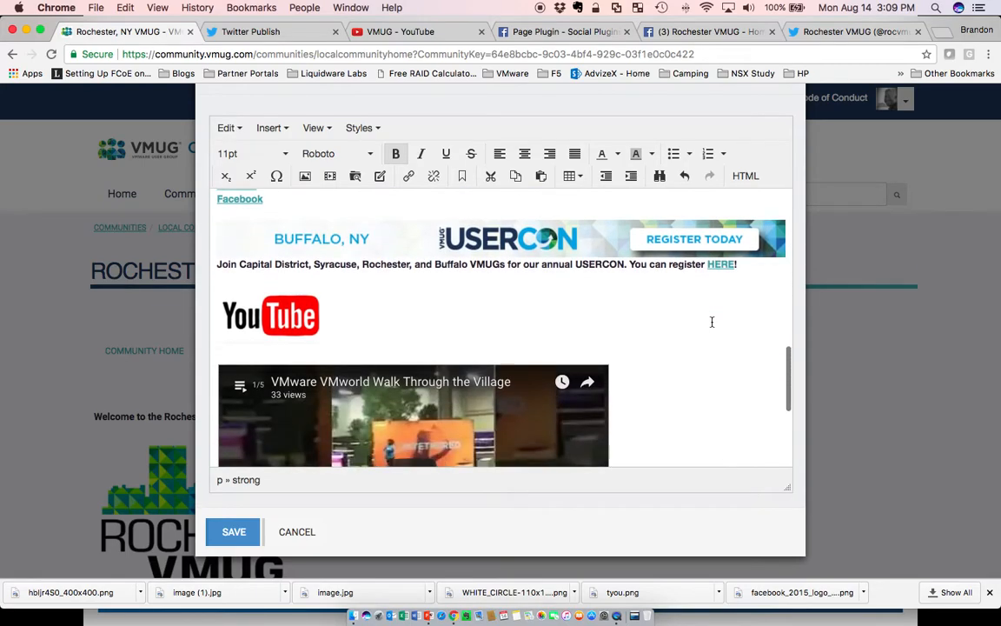
{"action": "scroll", "coordinate": [711, 321], "scroll_direction": "up", "scroll_amount": 6}
{"action": "scroll", "coordinate": [712, 321], "scroll_direction": "up", "scroll_amount": 12}
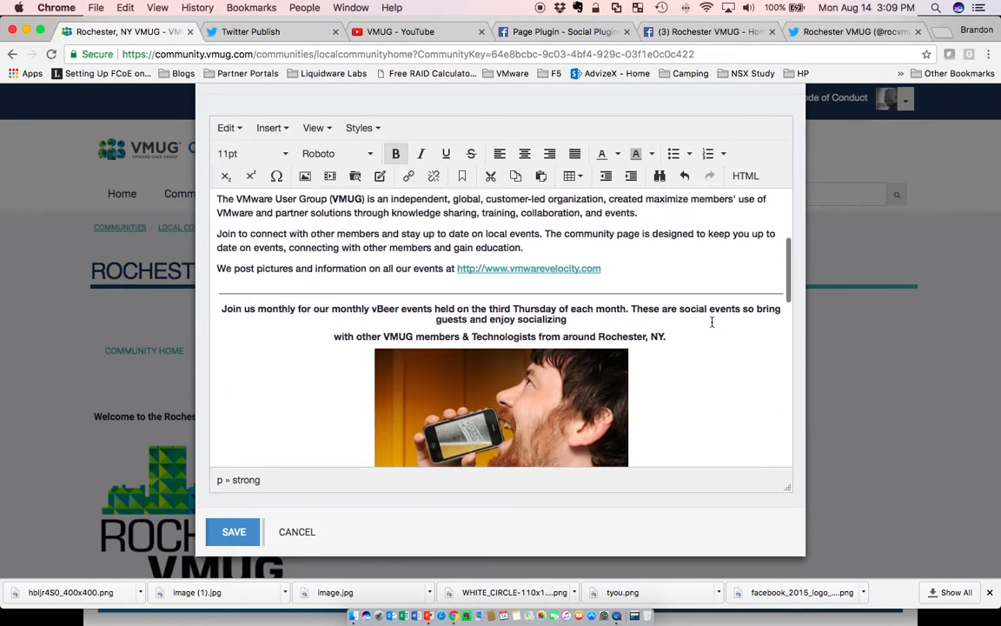
{"action": "scroll", "coordinate": [604, 300], "scroll_direction": "up", "scroll_amount": 1}
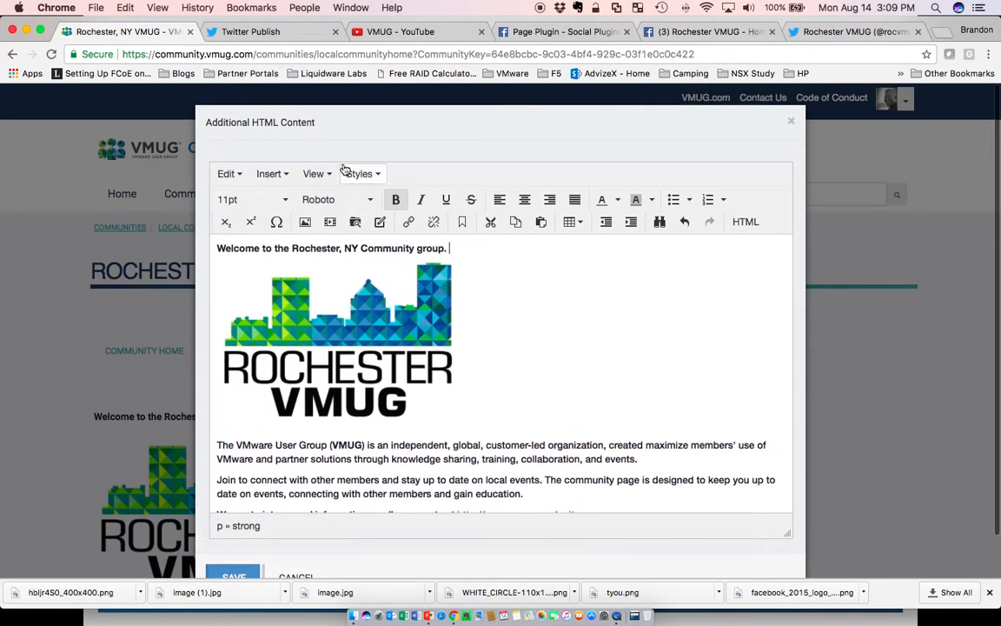
Copy the Rochester VMUG Twitter profile URL from its Twitter page.
{"action": "left_click", "coordinate": [285, 32]}
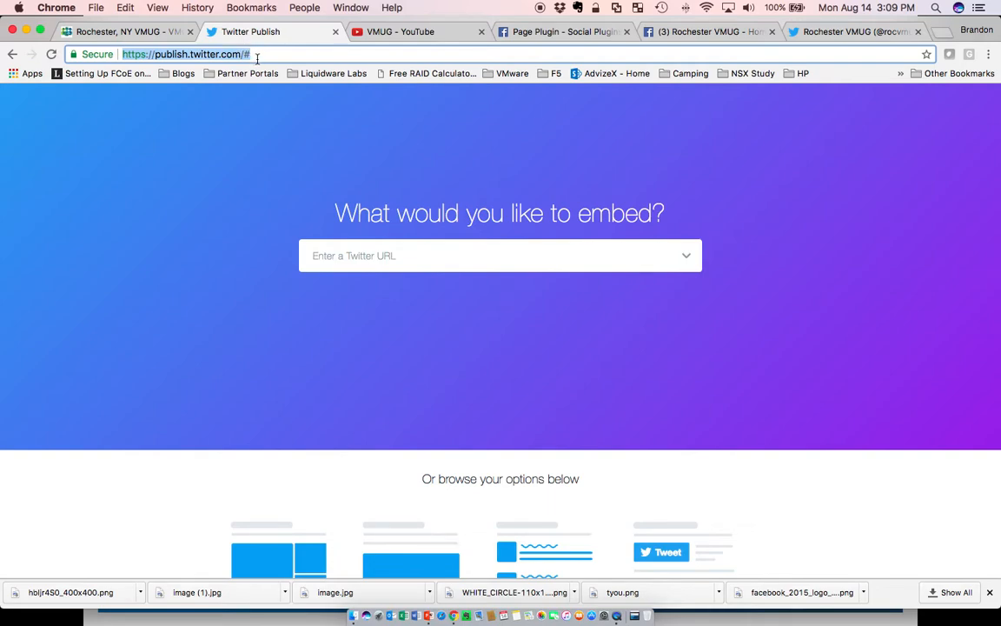
{"action": "left_click", "coordinate": [822, 34]}
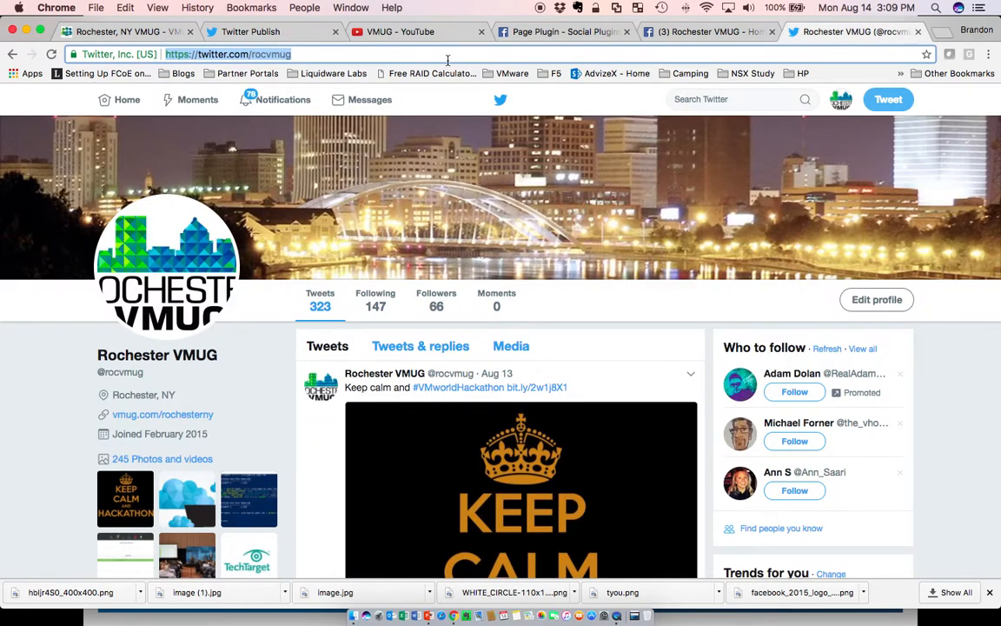
{"action": "right_click", "coordinate": [296, 55]}
{"action": "left_click", "coordinate": [314, 76]}
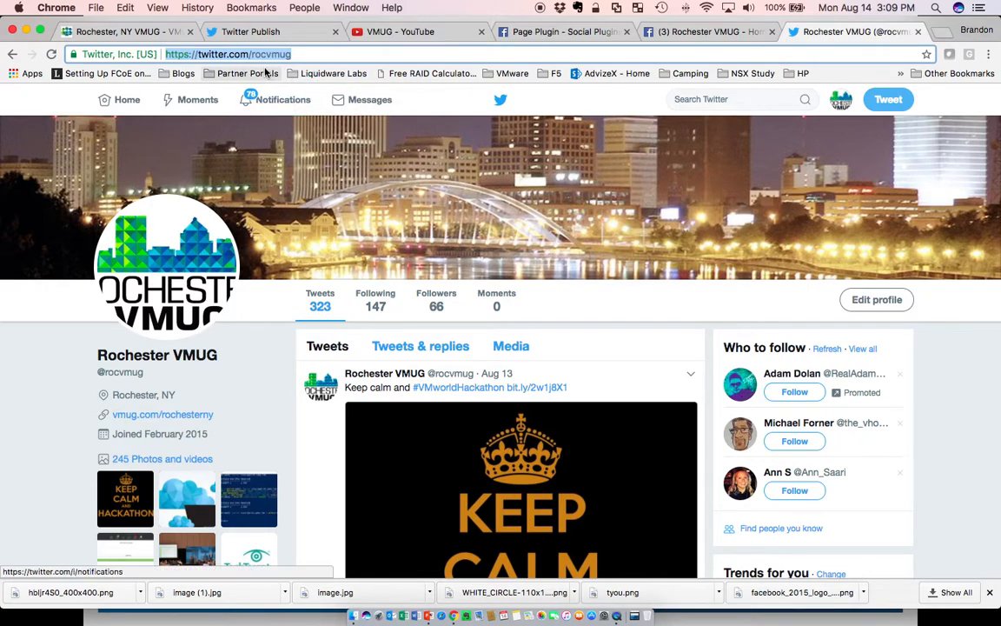
Paste the profile URL into the Twitter Publish embed field and choose the Embedded Timeline option.
{"action": "scroll", "coordinate": [509, 280], "scroll_direction": "down", "scroll_amount": 15}
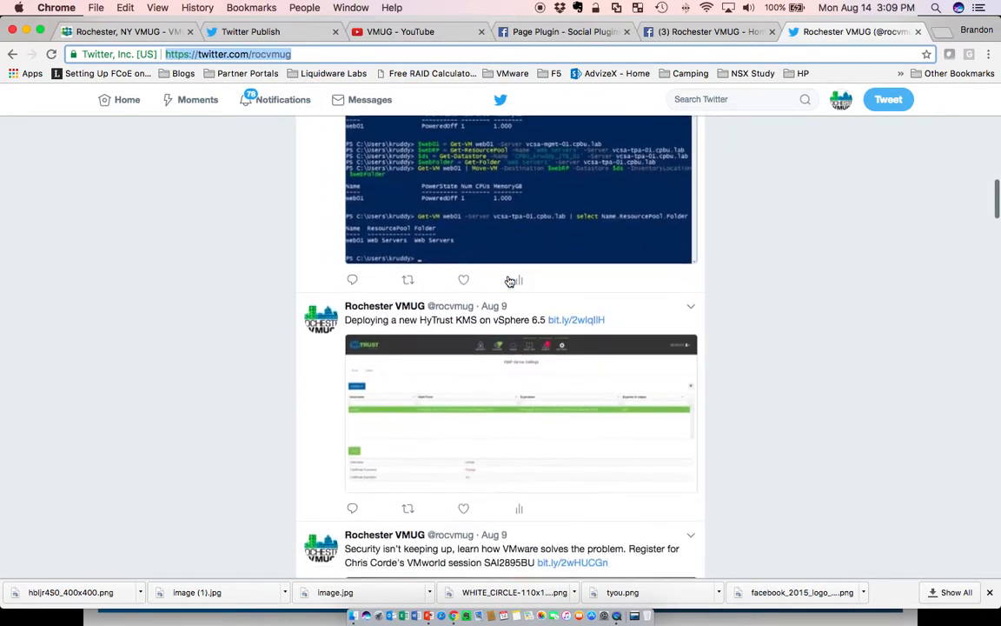
{"action": "scroll", "coordinate": [509, 280], "scroll_direction": "up", "scroll_amount": 15}
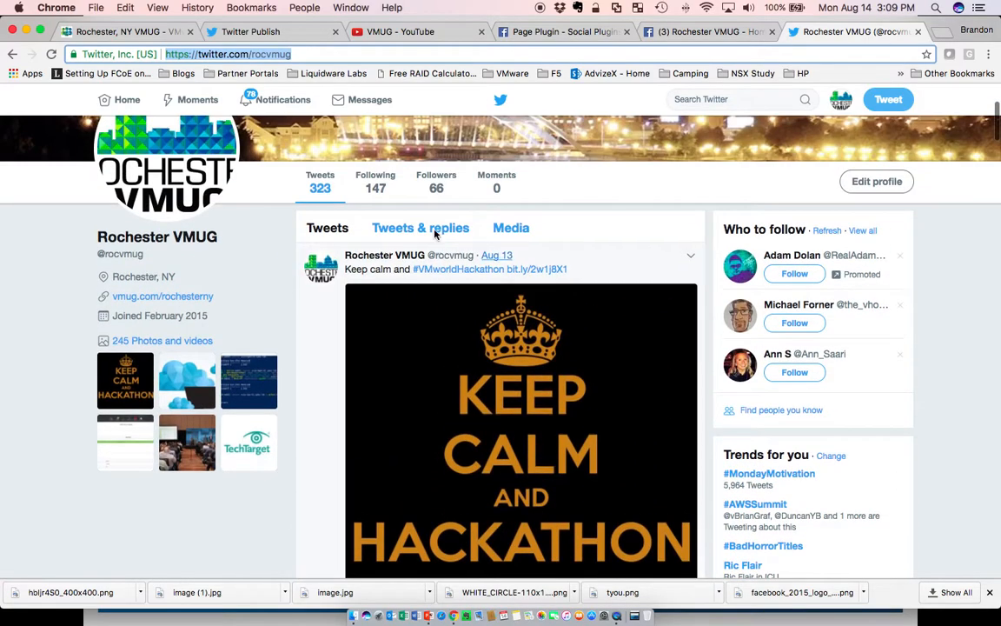
{"action": "left_click", "coordinate": [239, 35]}
{"action": "left_click", "coordinate": [345, 255]}
{"action": "right_click", "coordinate": [345, 253]}
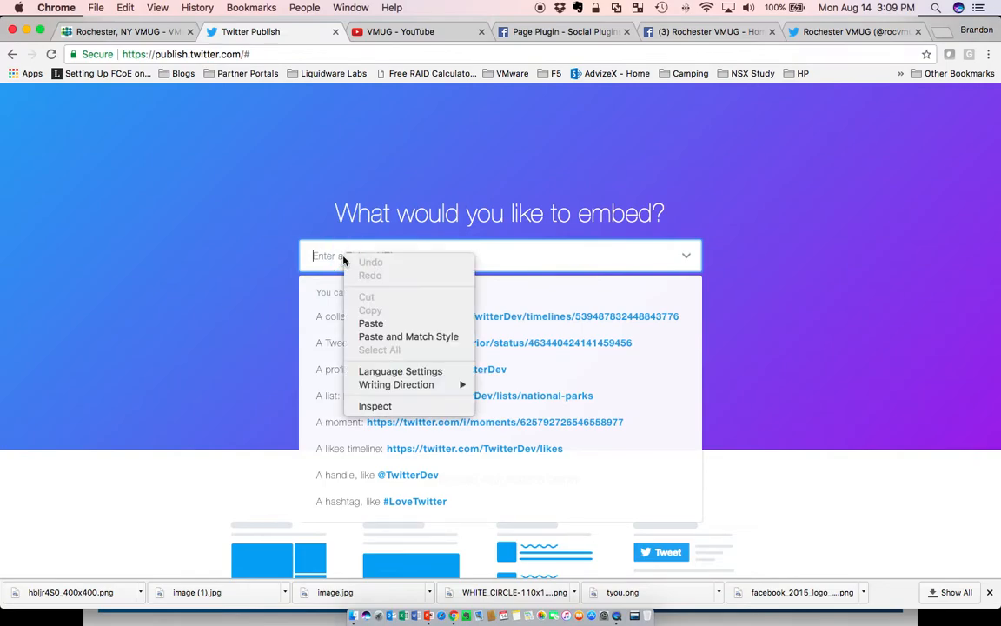
{"action": "left_click", "coordinate": [367, 323]}
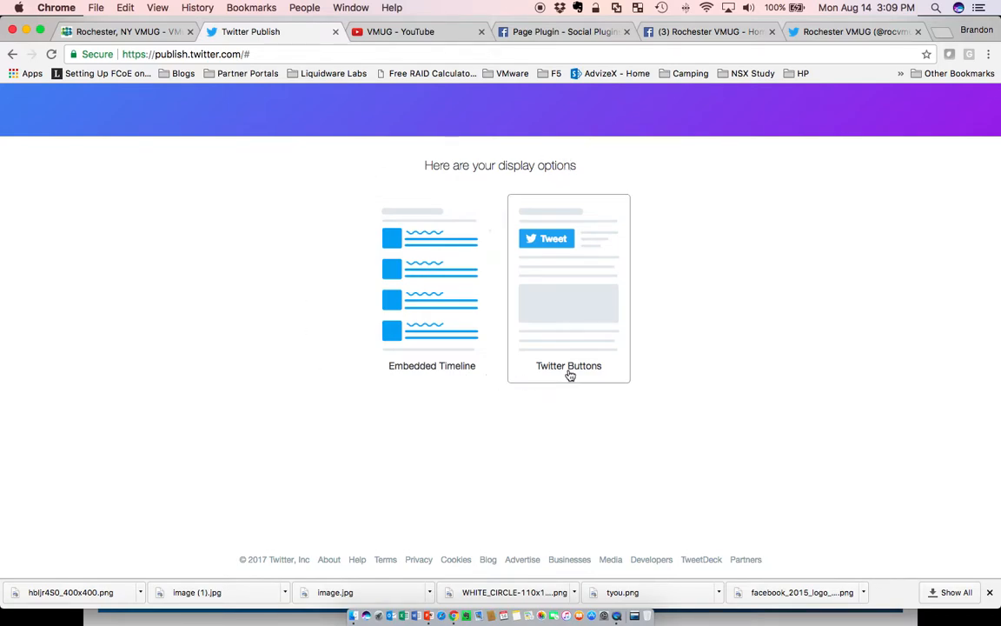
{"action": "left_click", "coordinate": [445, 293]}
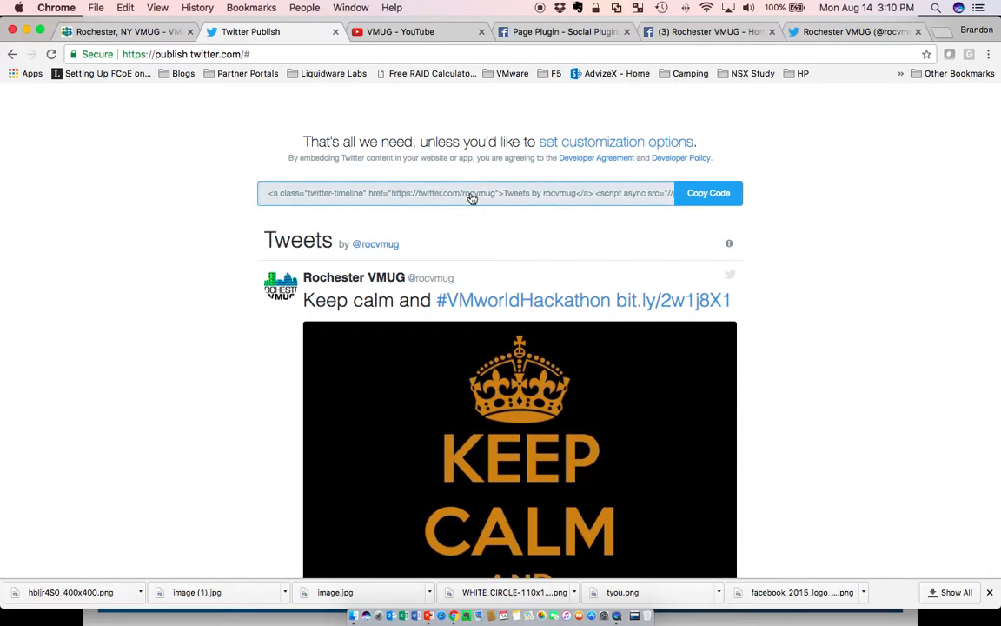
Open the timeline customization options, keep the Light theme and Automatic language, and update the embed code.
{"action": "scroll", "coordinate": [859, 370], "scroll_direction": "down", "scroll_amount": 6}
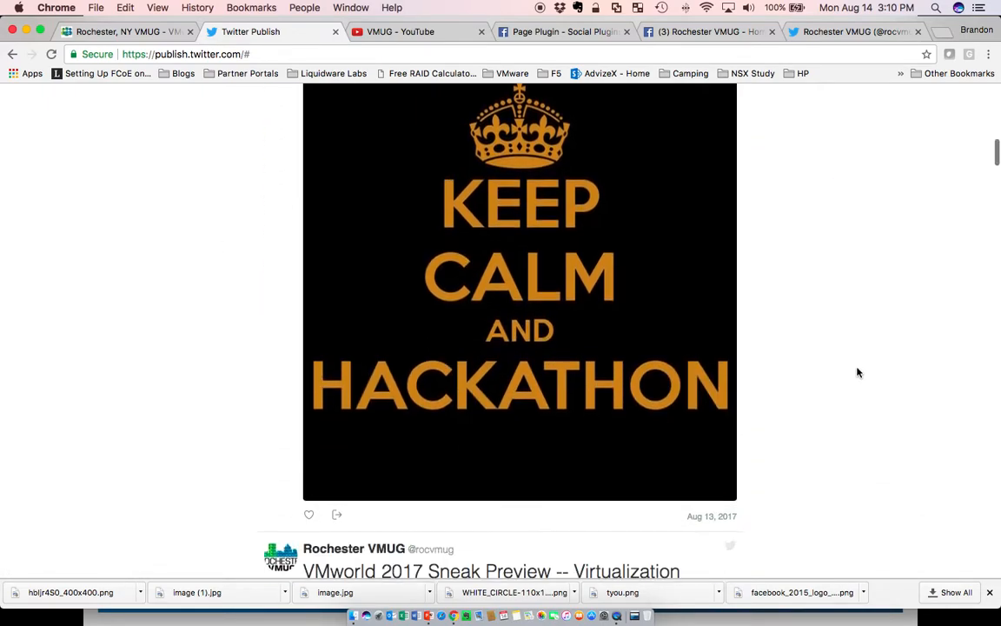
{"action": "scroll", "coordinate": [857, 373], "scroll_direction": "up", "scroll_amount": 6}
{"action": "scroll", "coordinate": [856, 372], "scroll_direction": "up", "scroll_amount": 3}
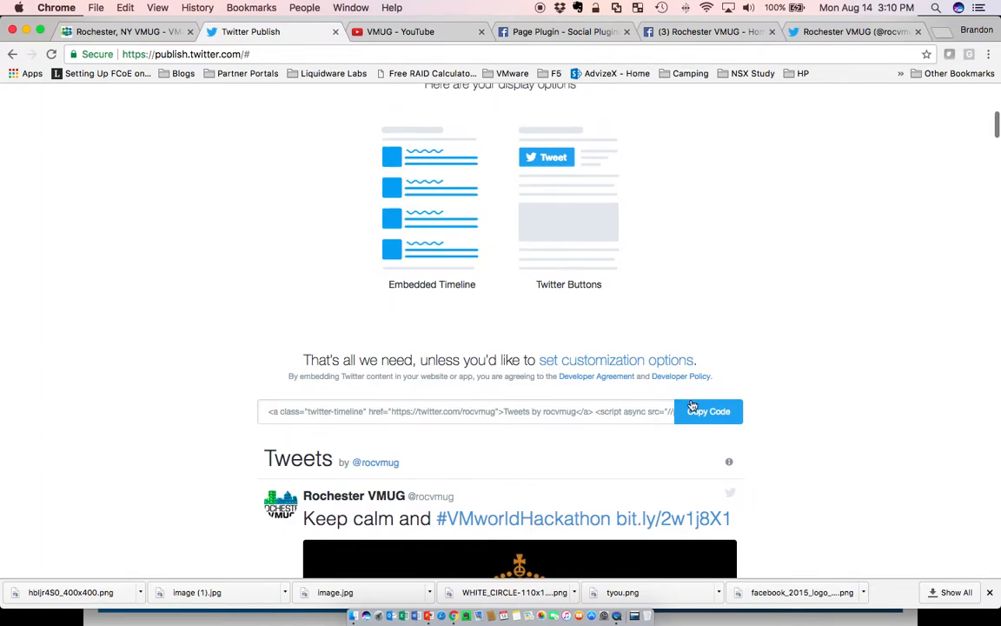
{"action": "left_click", "coordinate": [627, 360]}
{"action": "scroll", "coordinate": [876, 351], "scroll_direction": "down", "scroll_amount": 3}
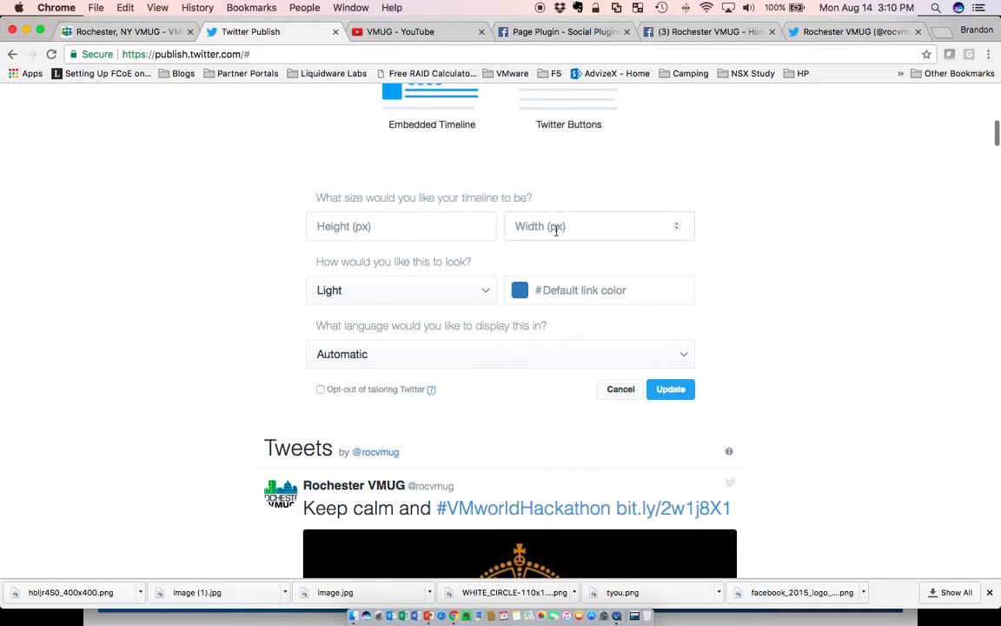
{"action": "left_click", "coordinate": [484, 293]}
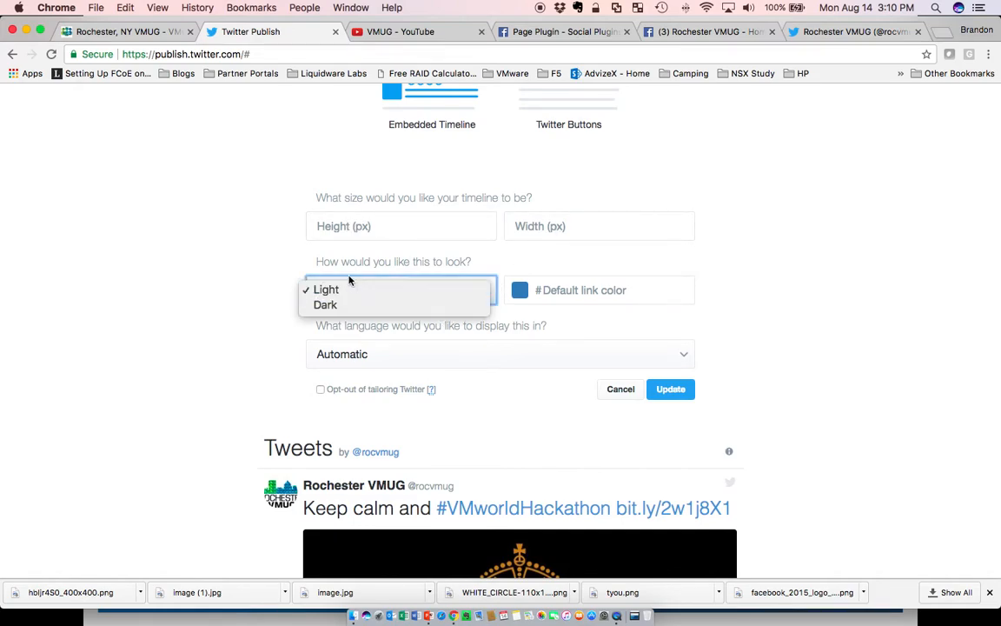
{"action": "left_click", "coordinate": [234, 294]}
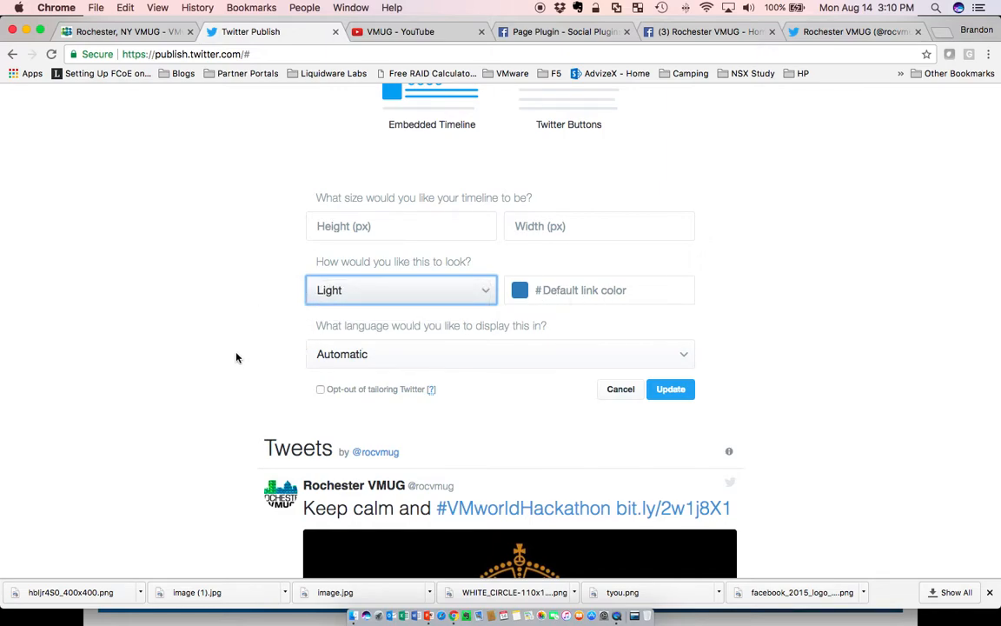
{"action": "scroll", "coordinate": [236, 357], "scroll_direction": "down", "scroll_amount": 1}
{"action": "left_click", "coordinate": [329, 334]}
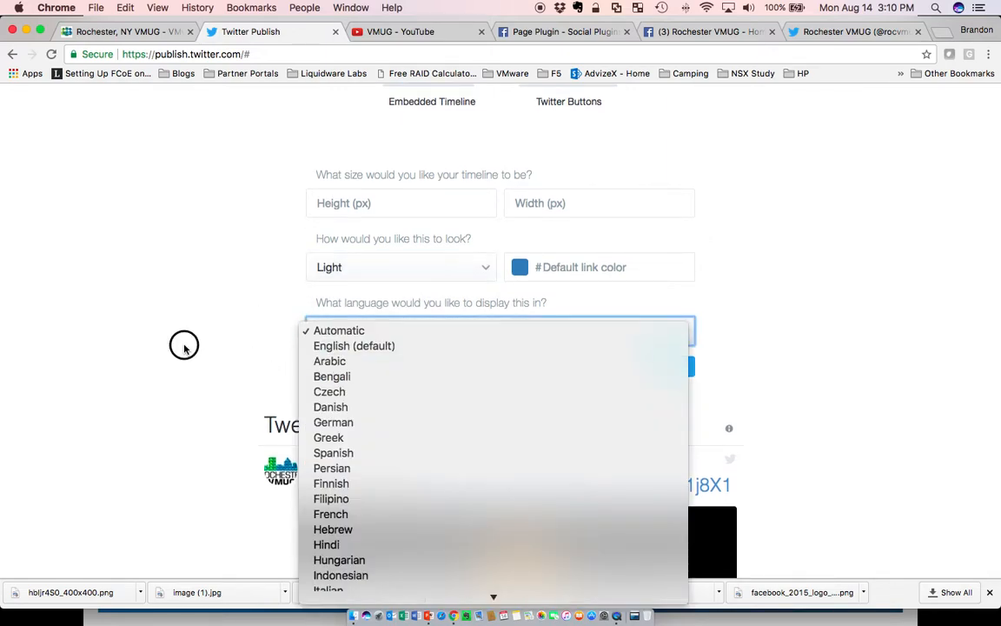
{"action": "left_click", "coordinate": [180, 342]}
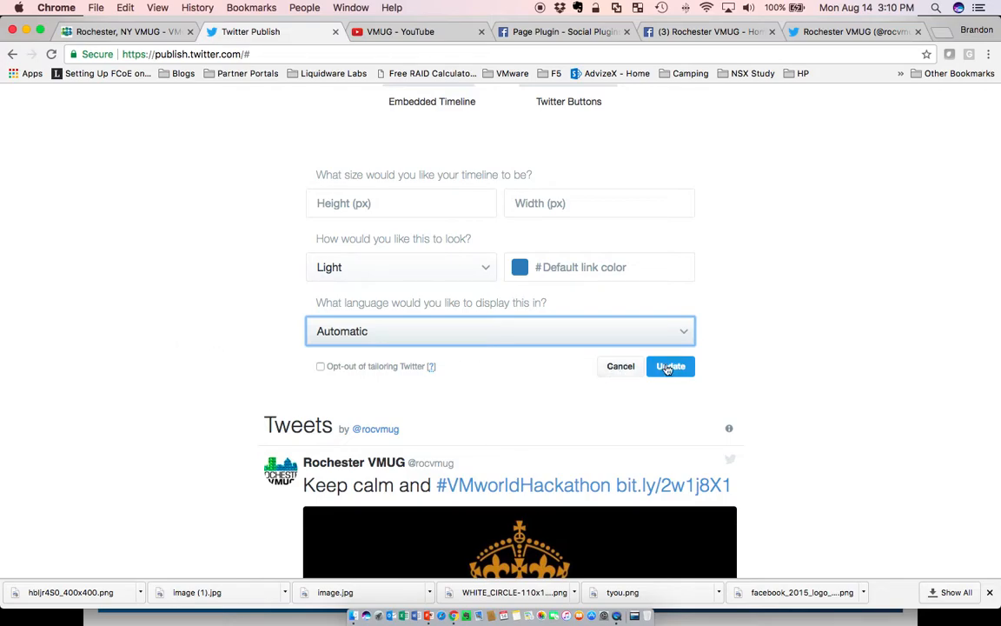
{"action": "left_click", "coordinate": [625, 367]}
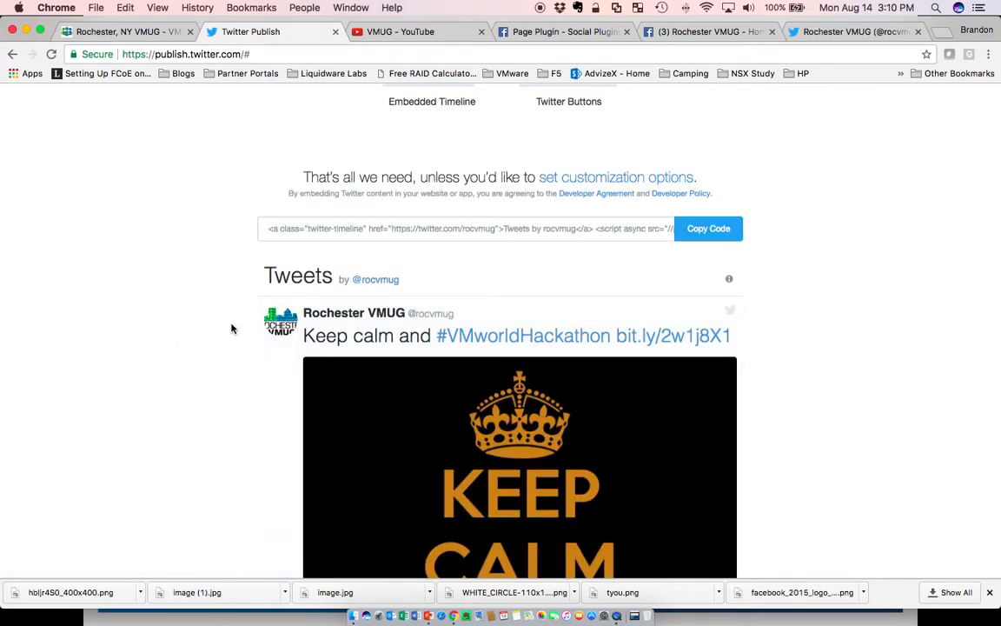
Copy the generated Twitter timeline embed code.
{"action": "left_click", "coordinate": [694, 231]}
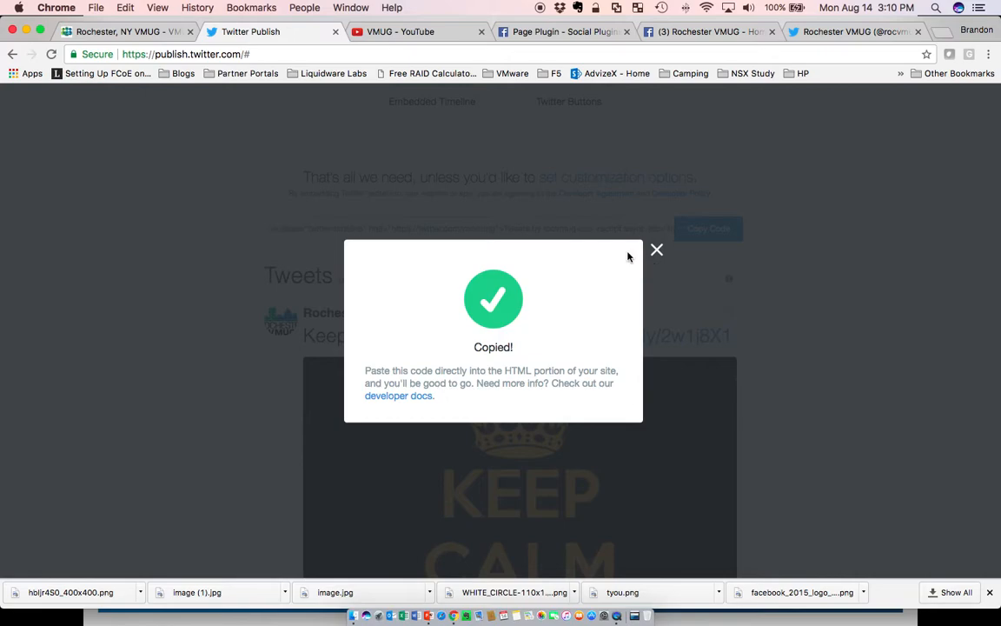
{"action": "left_click", "coordinate": [159, 35]}
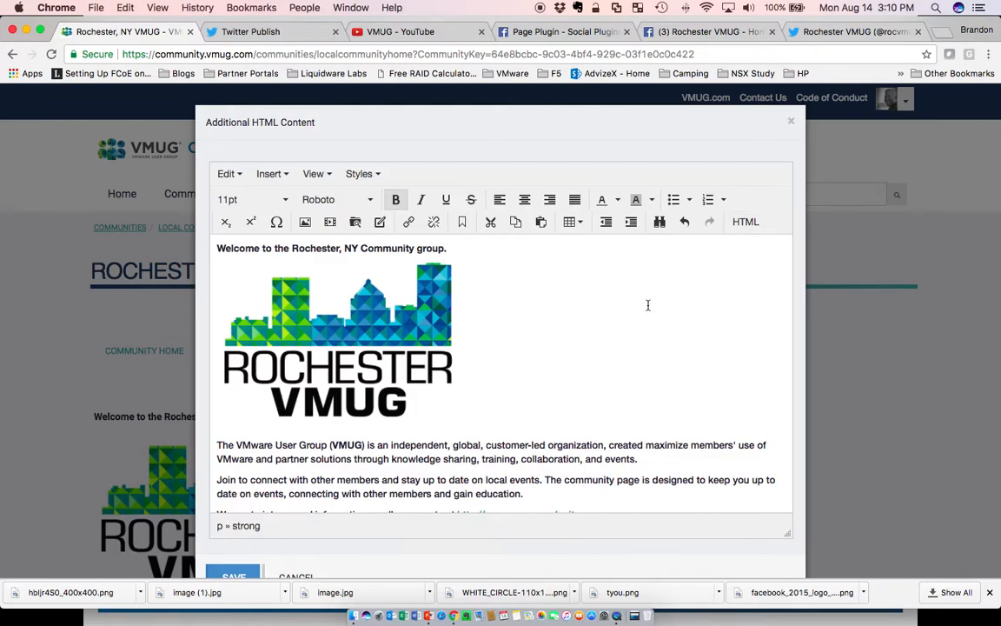
Add a BOOKMARK-TWITTER placeholder line below the YouTube video in the Additional HTML Content editor.
{"action": "scroll", "coordinate": [647, 305], "scroll_direction": "down", "scroll_amount": 10}
{"action": "scroll", "coordinate": [647, 305], "scroll_direction": "down", "scroll_amount": 3}
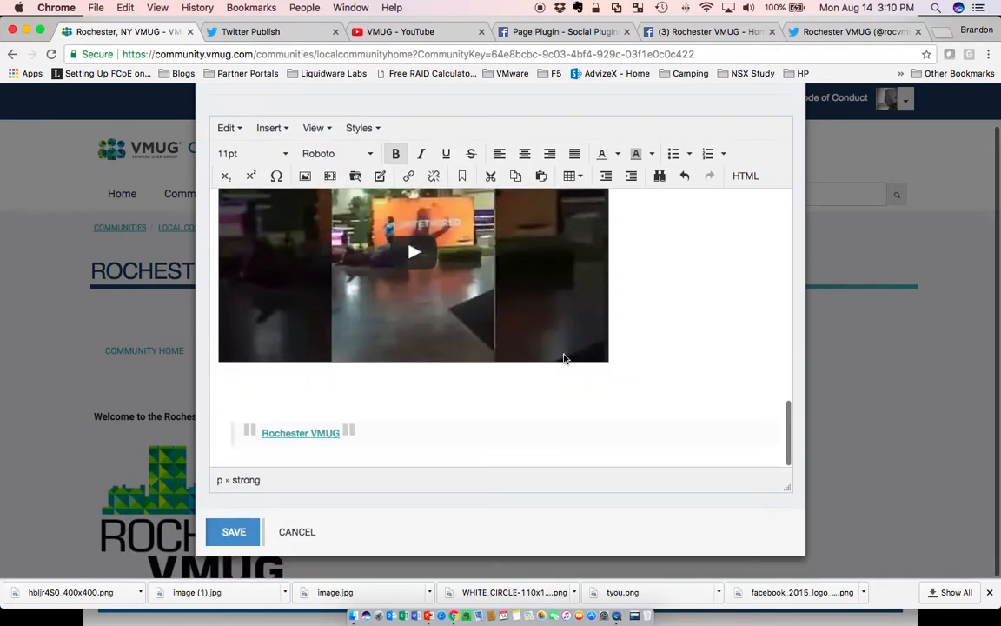
{"action": "left_click", "coordinate": [227, 390]}
{"action": "type", "text": "BOOKMARK-TWITTER"}
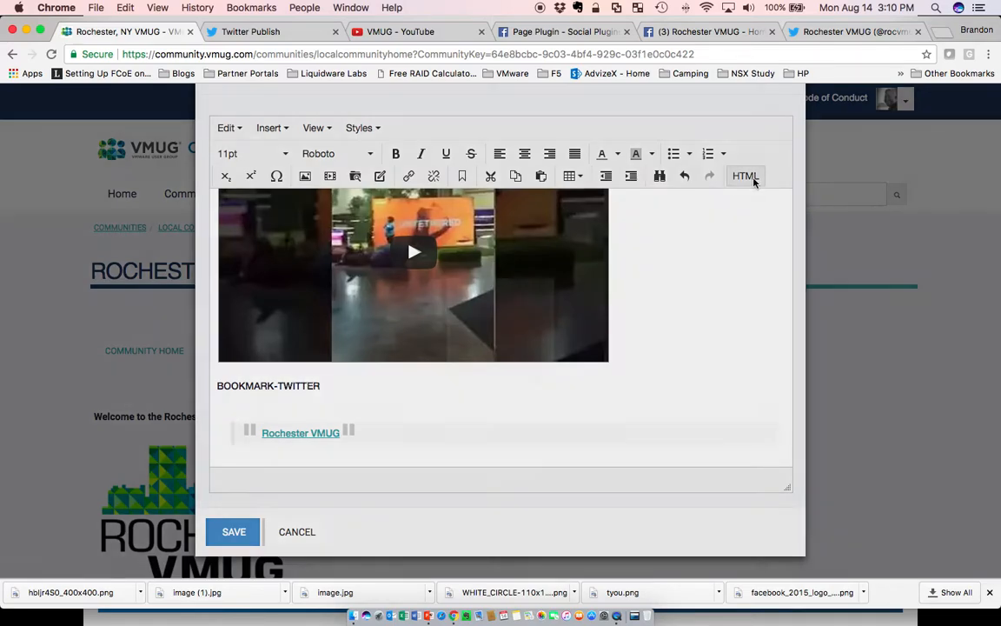
Replace the BOOKMARK-TWITTER placeholder with the pasted timeline code in the source code view, then cancel the source dialog.
{"action": "left_click", "coordinate": [752, 179]}
{"action": "scroll", "coordinate": [527, 279], "scroll_direction": "down", "scroll_amount": 10}
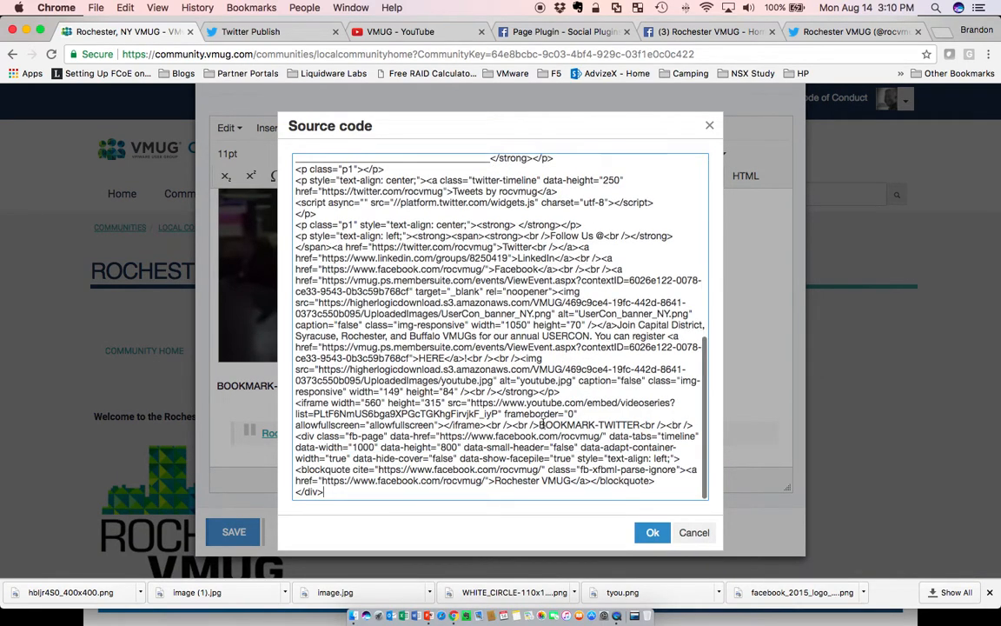
{"action": "left_click_drag", "start_coordinate": [539, 424], "coordinate": [640, 423]}
{"action": "right_click", "coordinate": [624, 424]}
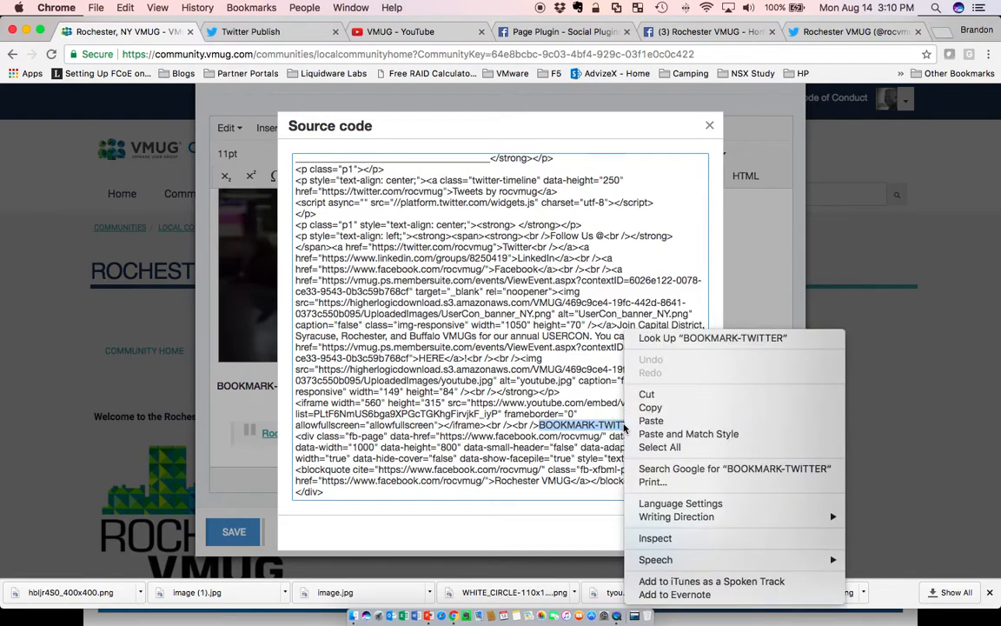
{"action": "left_click", "coordinate": [651, 421]}
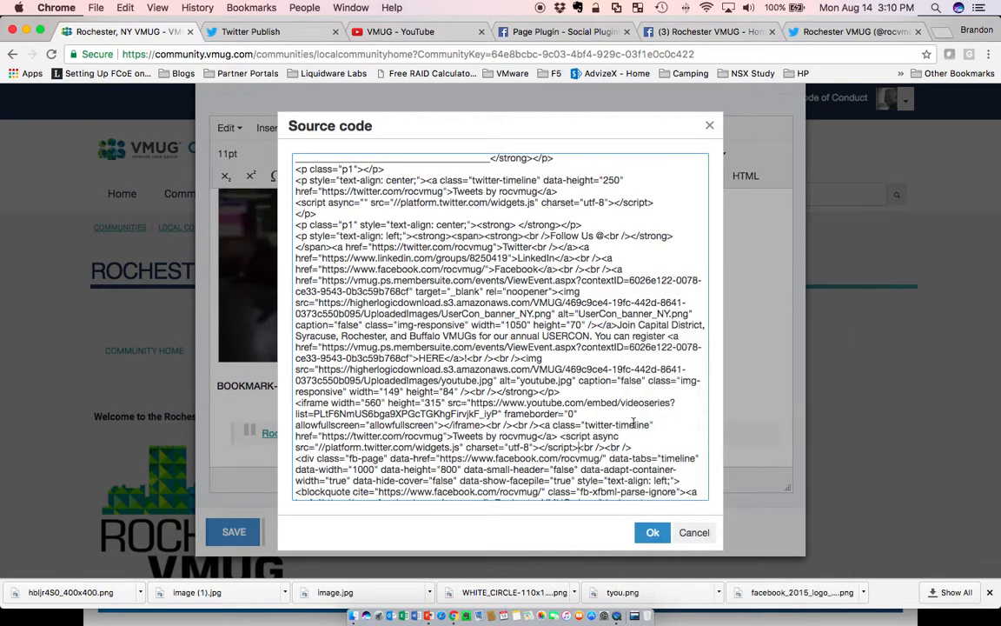
{"action": "left_click", "coordinate": [693, 532]}
Delete the BOOKMARK-TWITTER placeholder line and save the Additional HTML Content.
{"action": "left_click_drag", "start_coordinate": [321, 386], "coordinate": [215, 387]}
{"action": "key", "text": "BackSpace"}
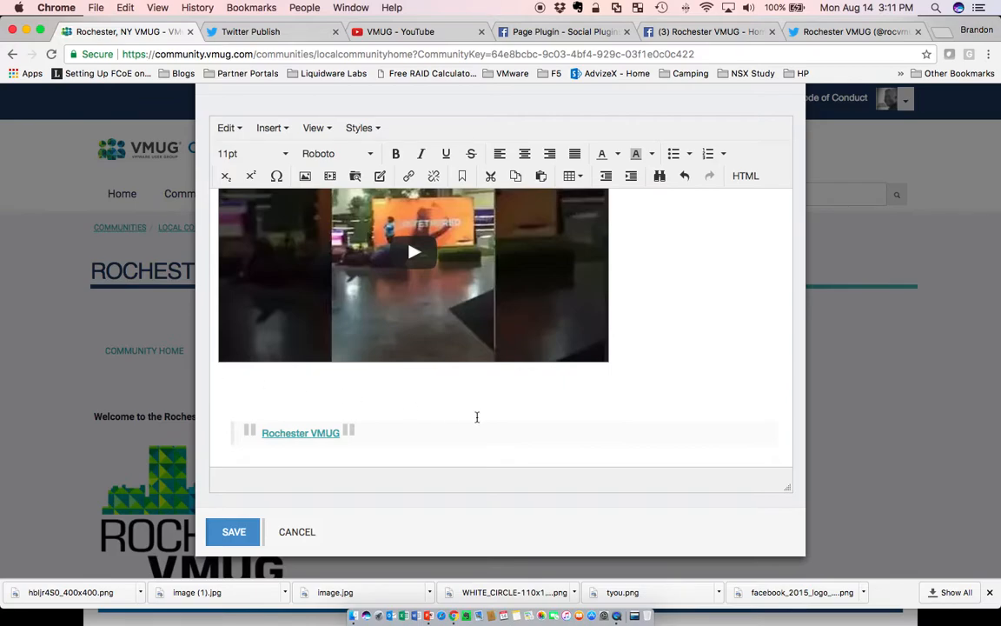
{"action": "scroll", "coordinate": [755, 398], "scroll_direction": "up", "scroll_amount": 10}
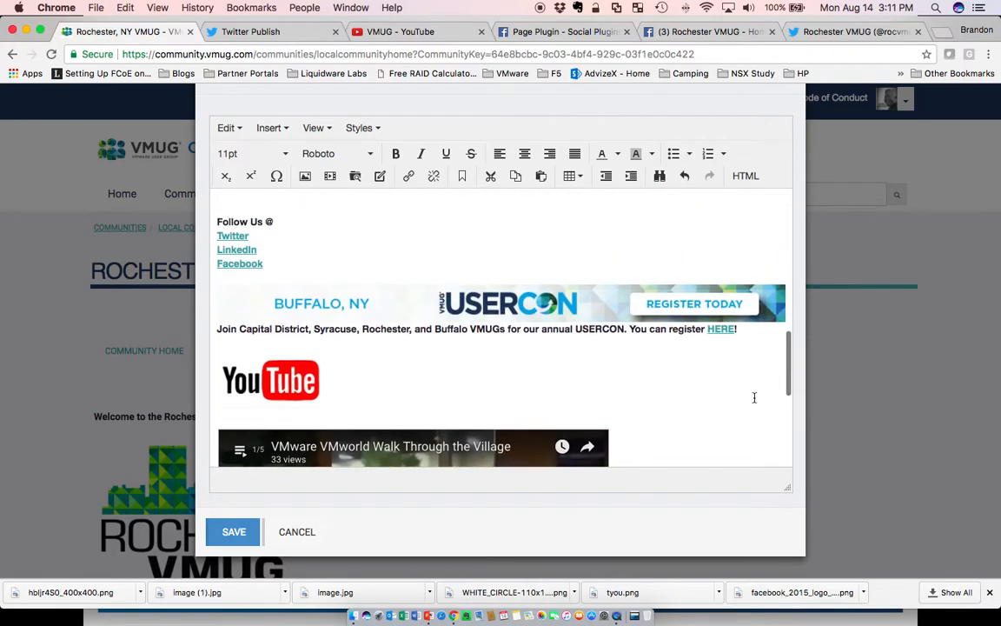
{"action": "scroll", "coordinate": [609, 382], "scroll_direction": "up", "scroll_amount": 2}
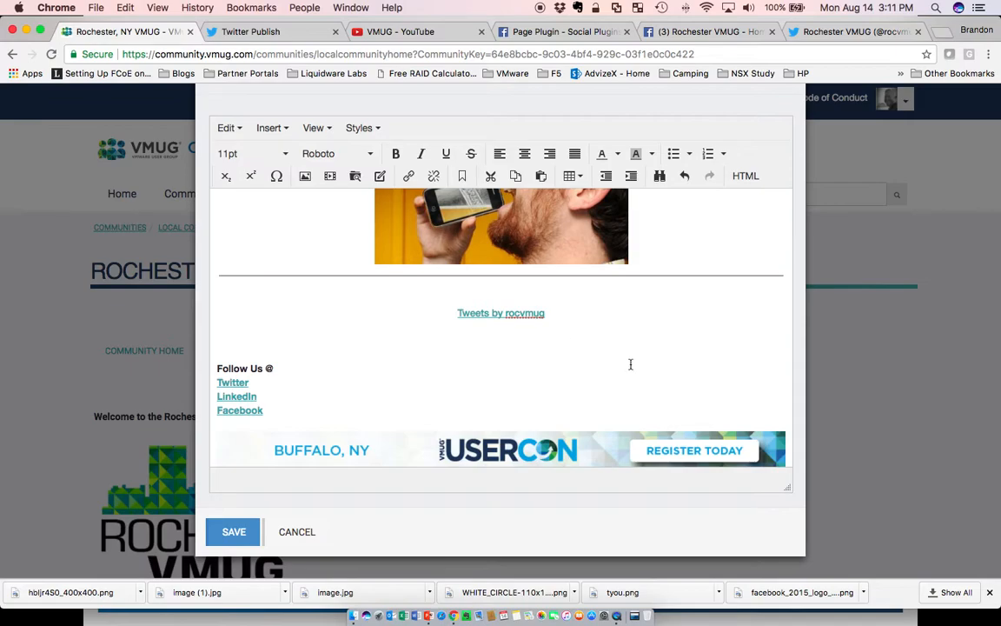
{"action": "scroll", "coordinate": [631, 364], "scroll_direction": "down", "scroll_amount": 10}
{"action": "left_click", "coordinate": [234, 532]}
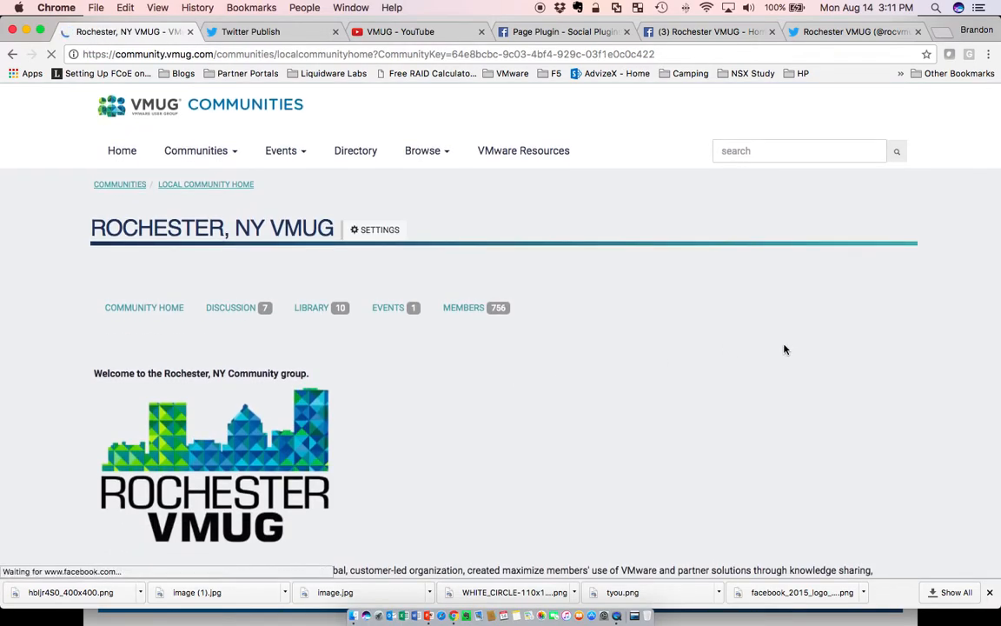
Scroll the community page to check the embedded Tweets timeline.
{"action": "scroll", "coordinate": [809, 347], "scroll_direction": "down", "scroll_amount": 4}
{"action": "scroll", "coordinate": [925, 299], "scroll_direction": "down", "scroll_amount": 10}
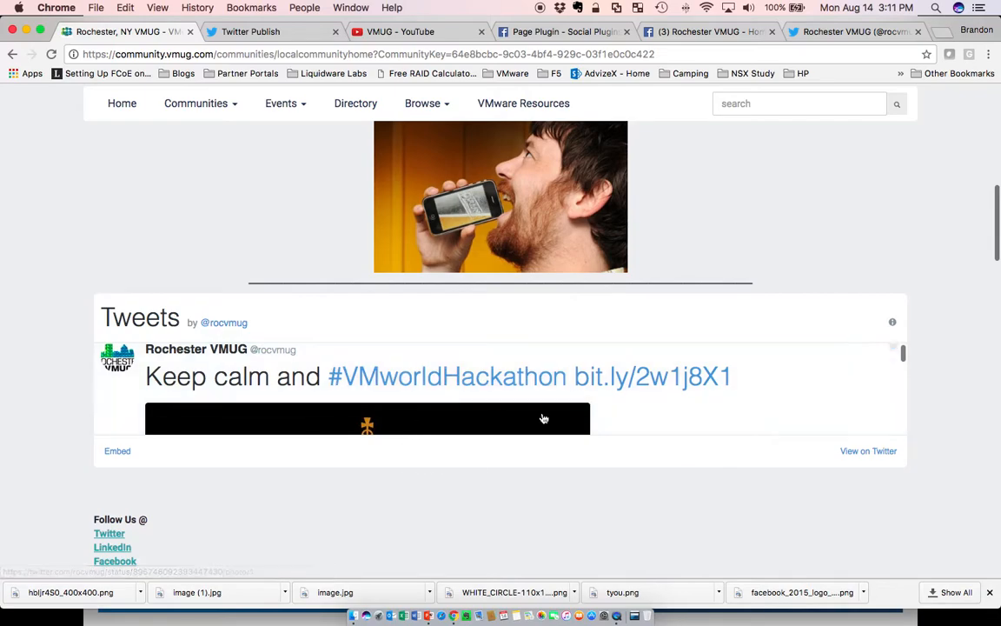
{"action": "scroll", "coordinate": [587, 463], "scroll_direction": "down", "scroll_amount": 2}
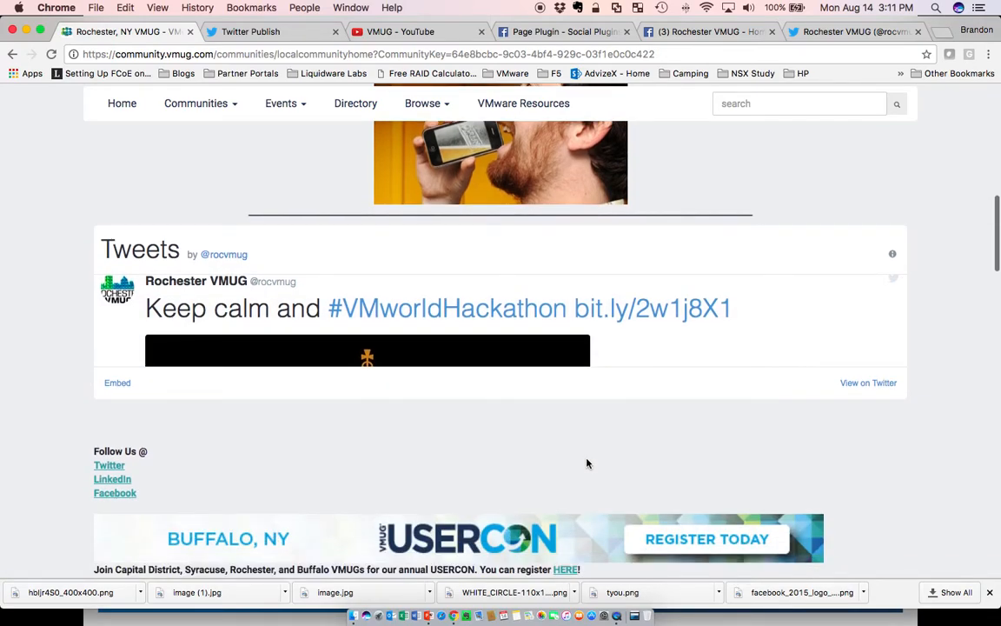
Open the Hangin at Three Heads video from the VMUG playlist on YouTube.
{"action": "left_click", "coordinate": [261, 33]}
{"action": "left_click", "coordinate": [415, 32]}
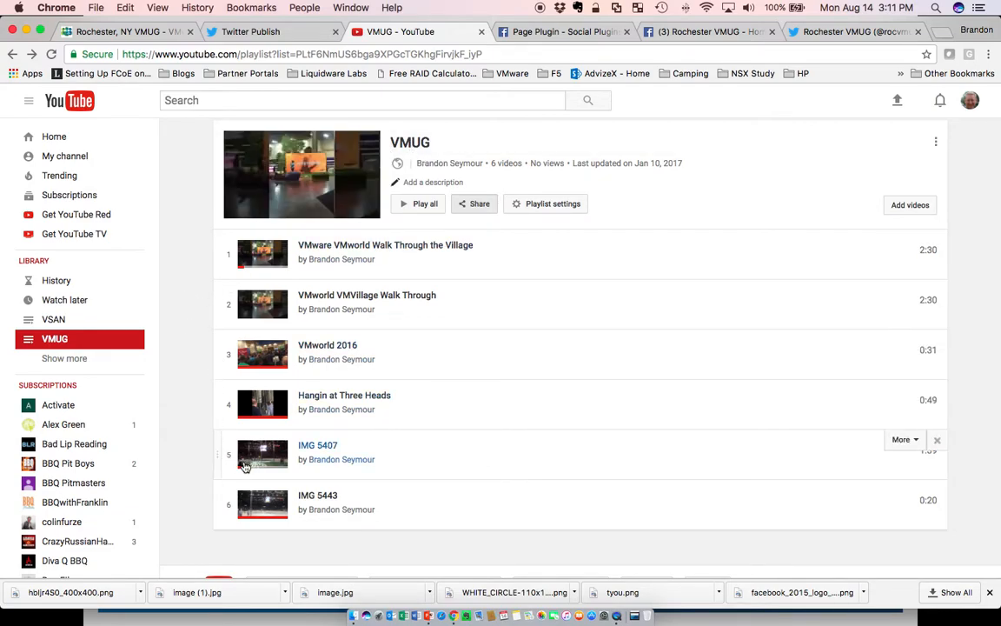
{"action": "left_click", "coordinate": [259, 414]}
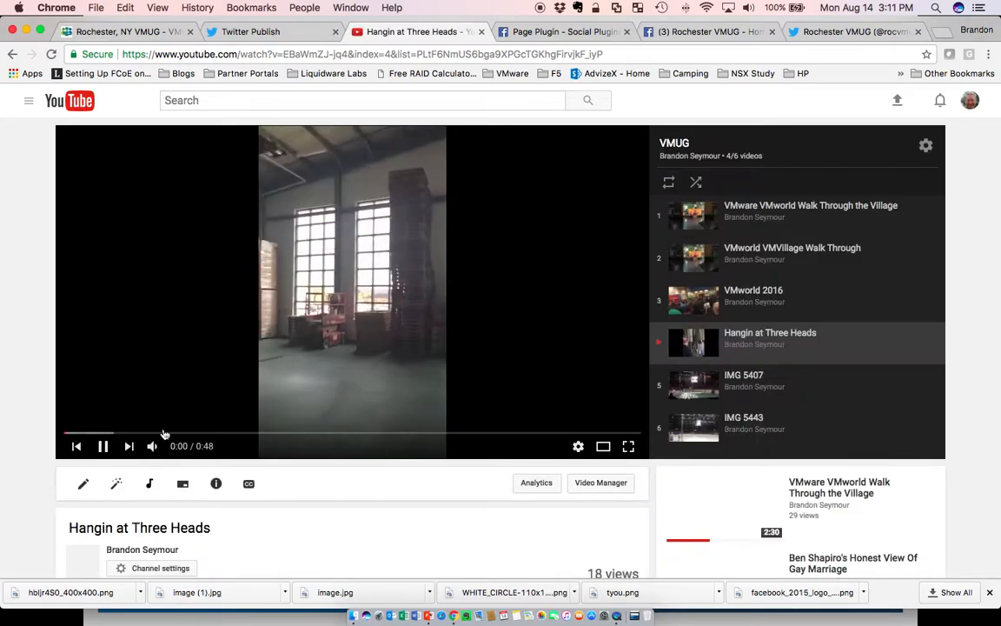
{"action": "left_click", "coordinate": [102, 445]}
{"action": "scroll", "coordinate": [361, 479], "scroll_direction": "down", "scroll_amount": 2}
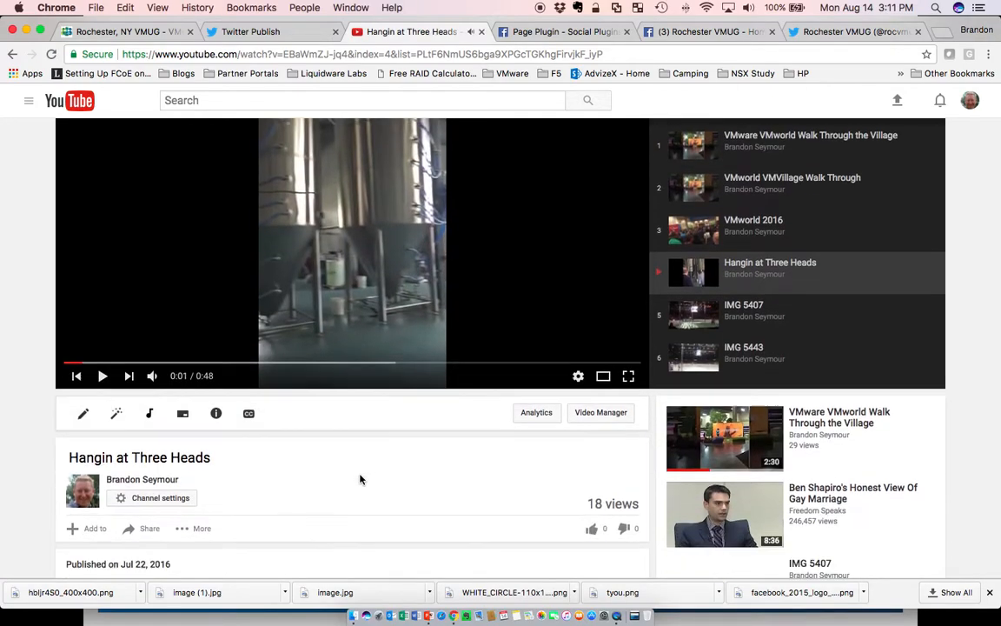
{"action": "scroll", "coordinate": [326, 436], "scroll_direction": "down", "scroll_amount": 5}
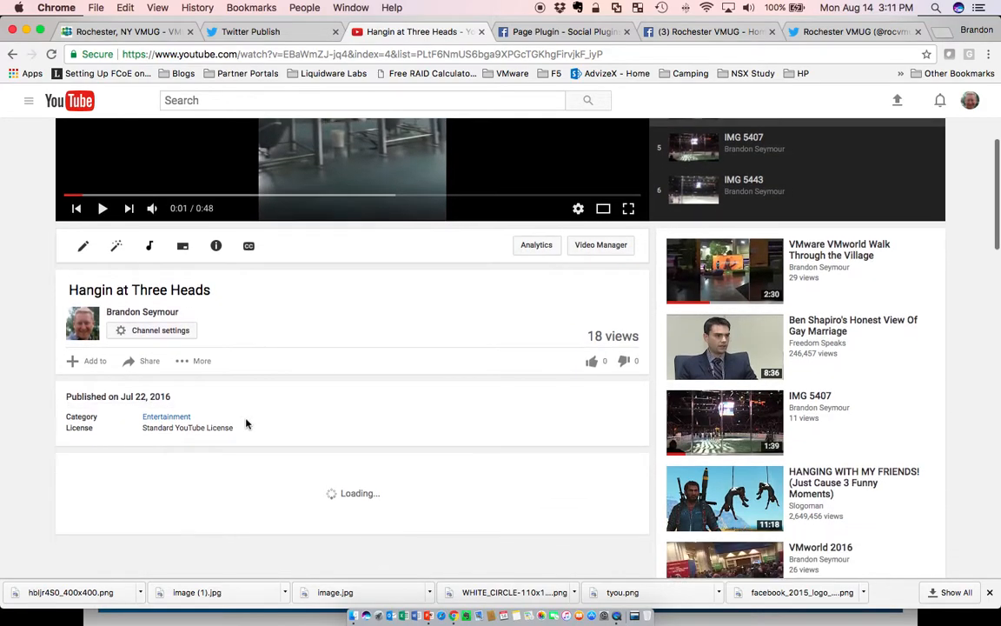
{"action": "left_click", "coordinate": [94, 362]}
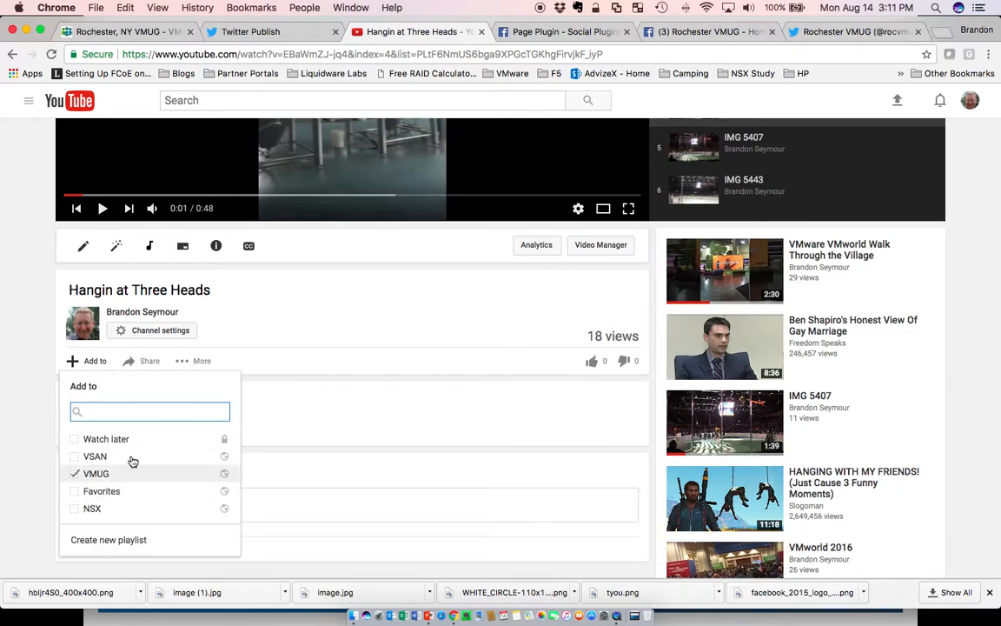
{"action": "left_click", "coordinate": [124, 542]}
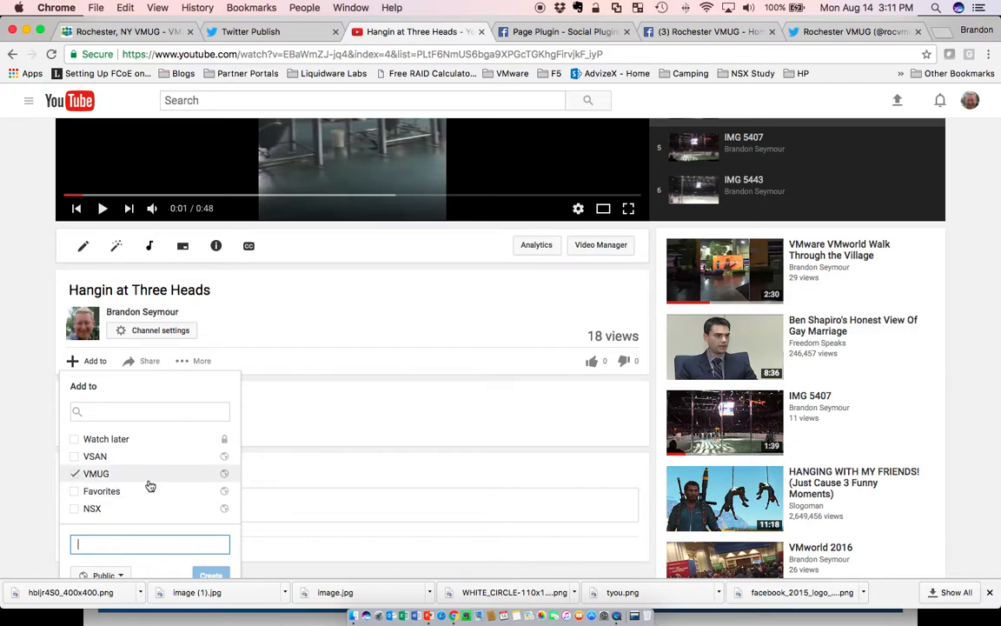
{"action": "scroll", "coordinate": [331, 482], "scroll_direction": "down", "scroll_amount": 2}
{"action": "left_click", "coordinate": [118, 445]}
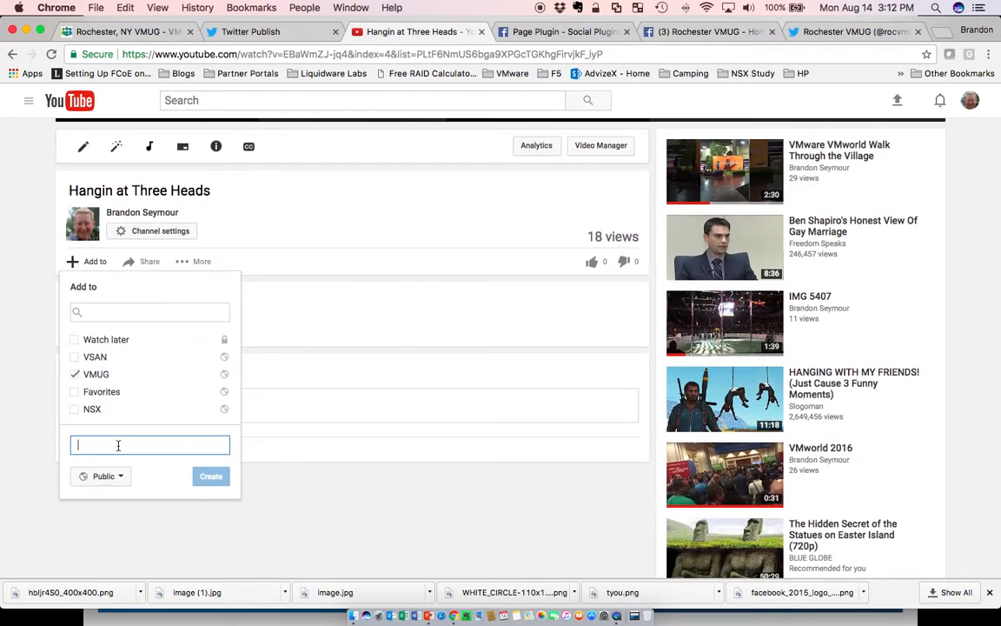
{"action": "type", "text": "vBeer"}
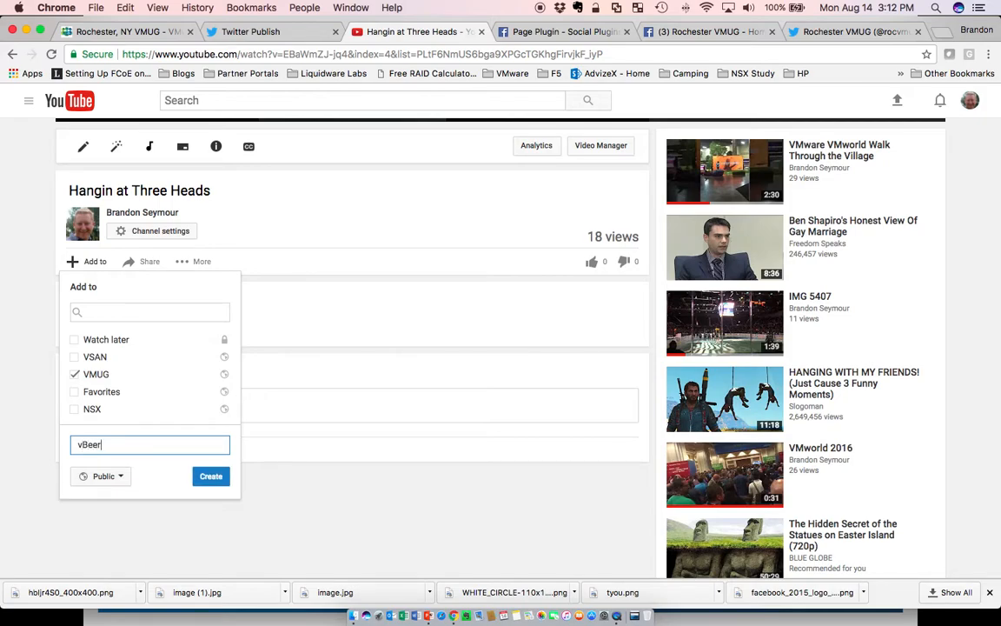
{"action": "left_click", "coordinate": [108, 477]}
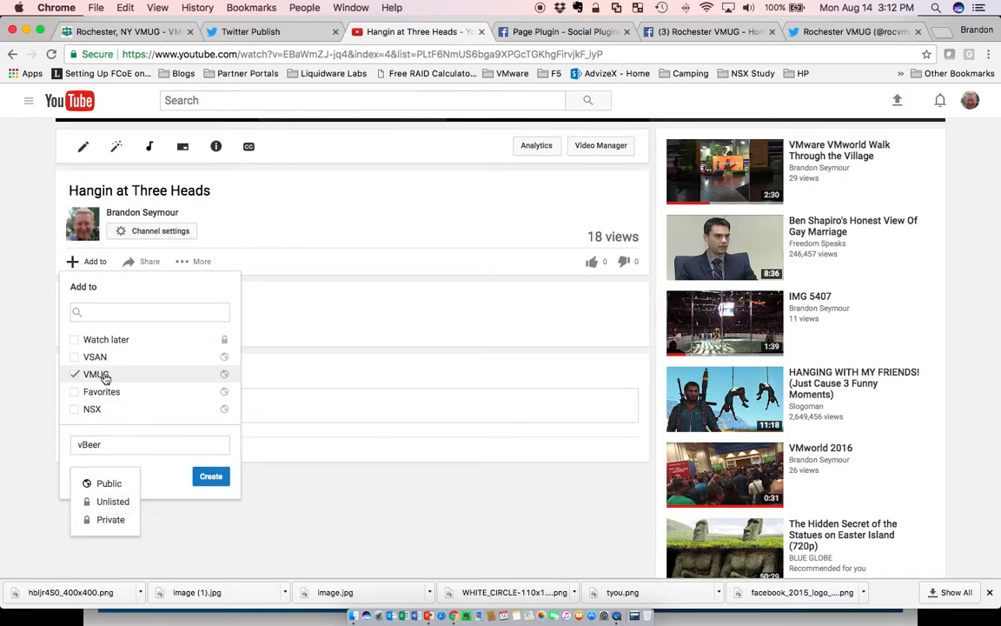
{"action": "left_click", "coordinate": [264, 239]}
Return to the VMUG playlist, copy its embed code from the share options, and switch back to the community page.
{"action": "left_click", "coordinate": [19, 54]}
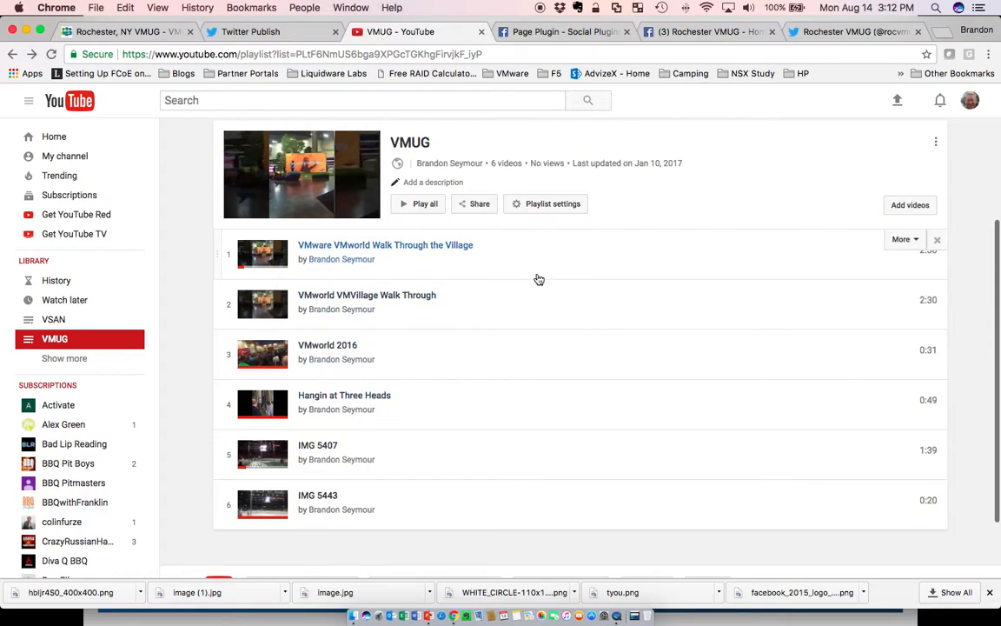
{"action": "left_click", "coordinate": [476, 205]}
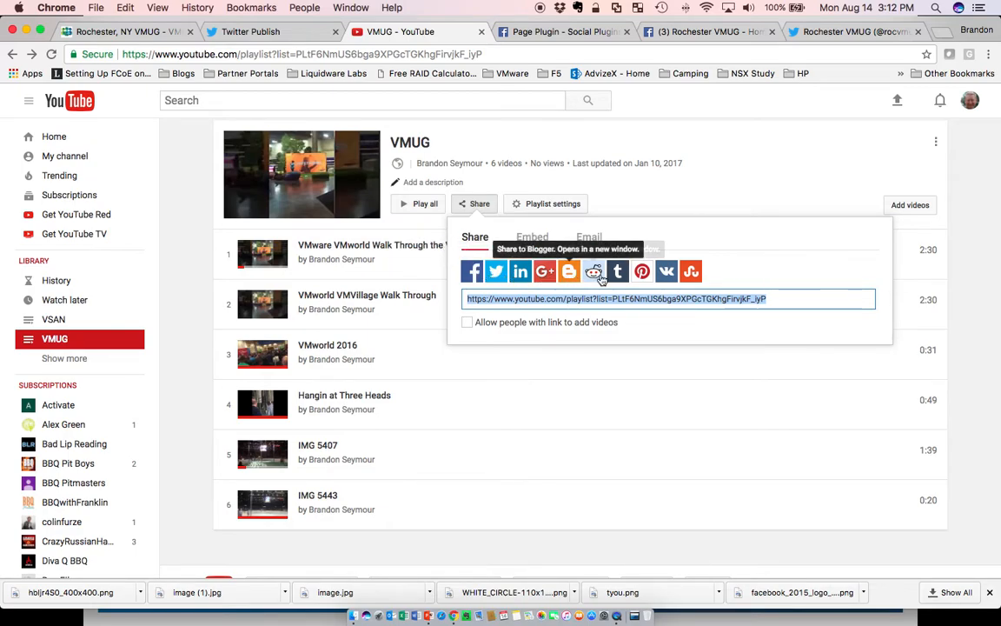
{"action": "left_click", "coordinate": [535, 238]}
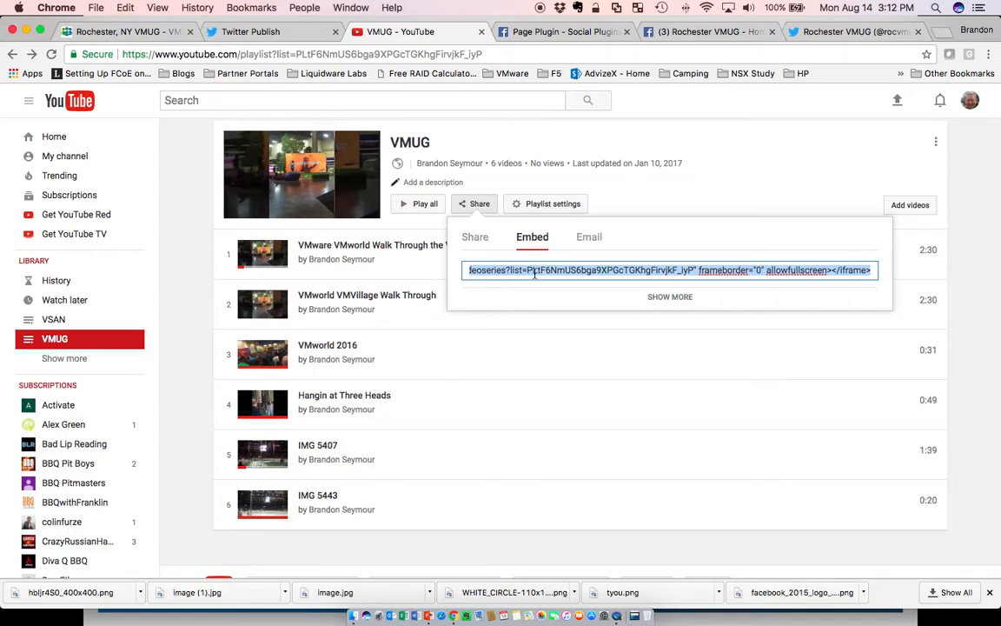
{"action": "right_click", "coordinate": [535, 273]}
{"action": "left_click", "coordinate": [567, 348]}
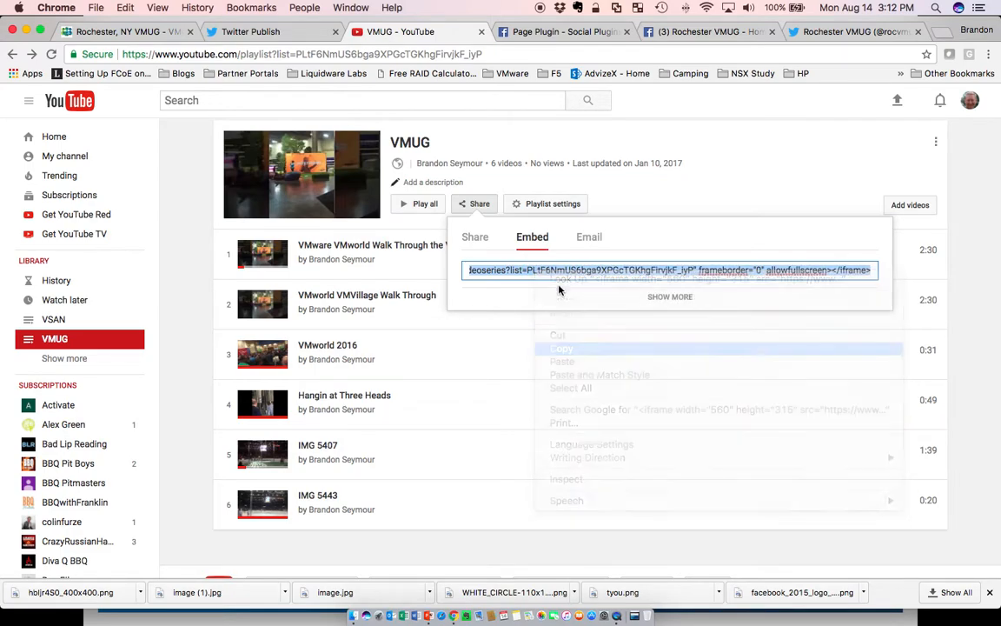
{"action": "left_click", "coordinate": [168, 35]}
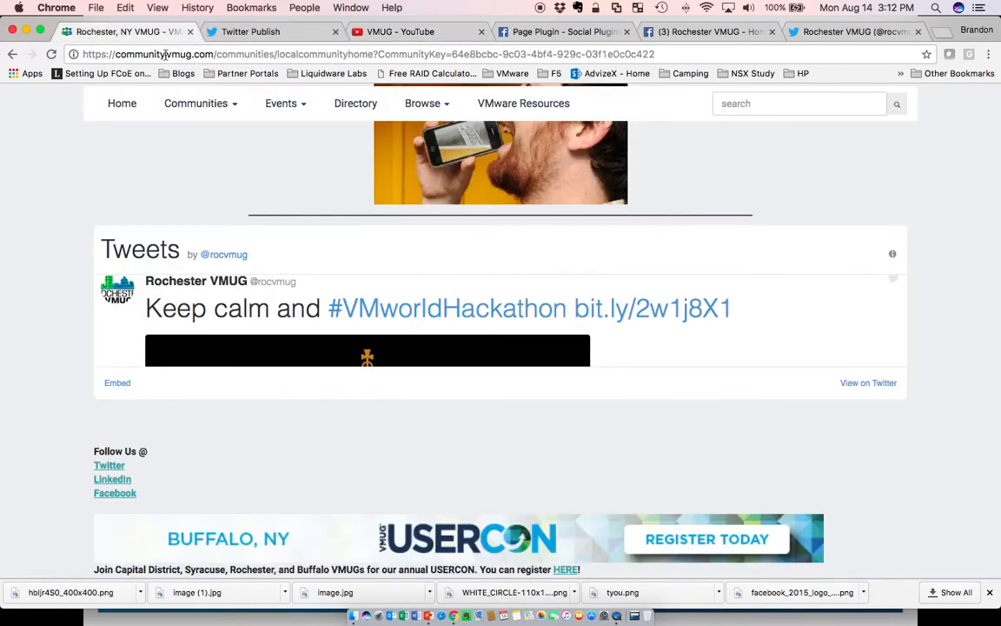
Open the community's Additional HTML Content source code, review the embedded code, and close the editor without changes.
{"action": "scroll", "coordinate": [743, 209], "scroll_direction": "up", "scroll_amount": 10}
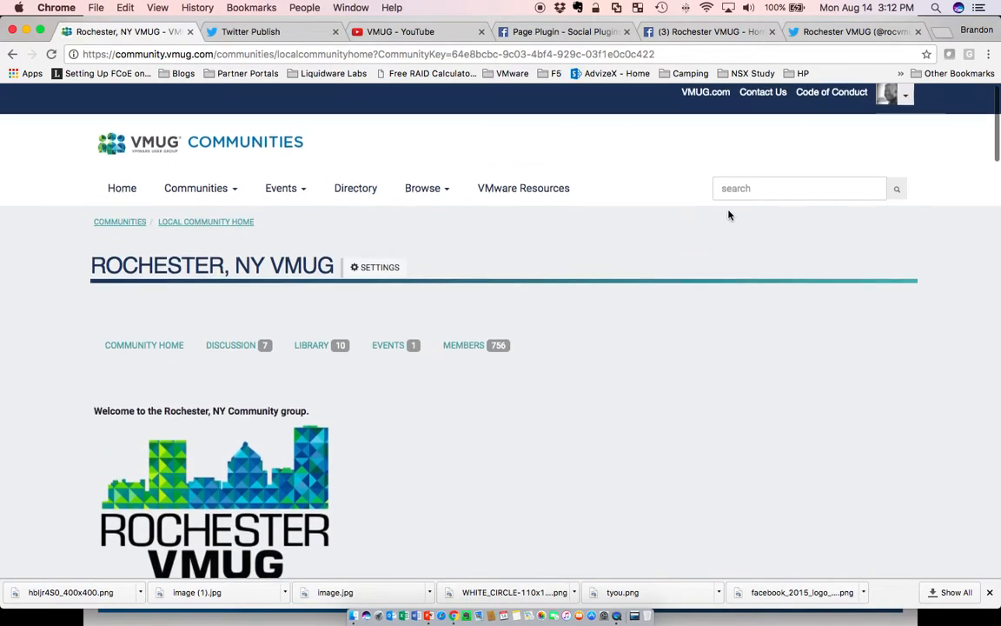
{"action": "left_click", "coordinate": [388, 276]}
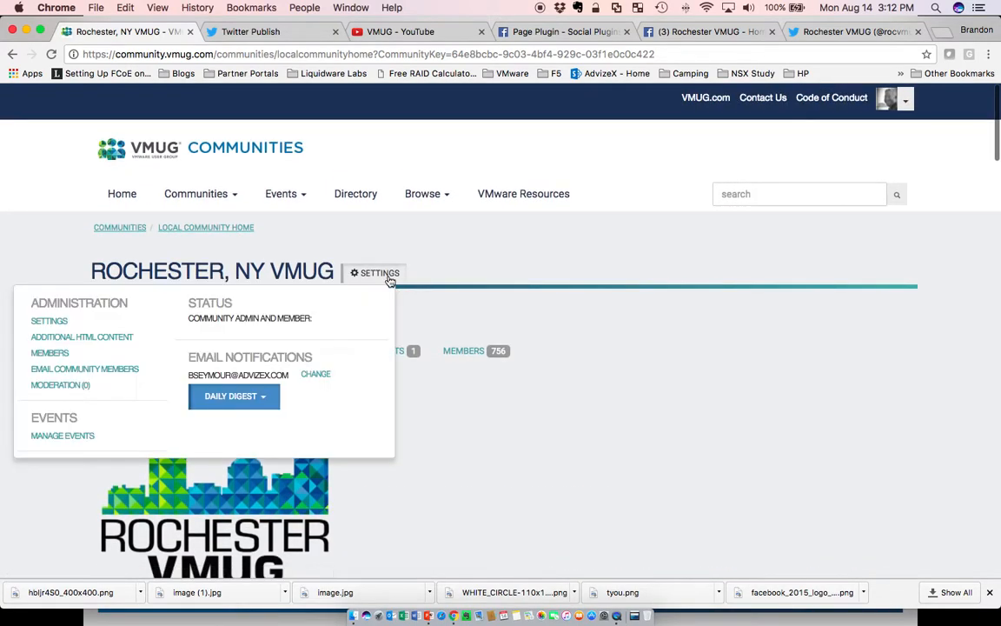
{"action": "left_click", "coordinate": [104, 339]}
{"action": "left_click", "coordinate": [743, 223]}
{"action": "scroll", "coordinate": [616, 322], "scroll_direction": "down", "scroll_amount": 15}
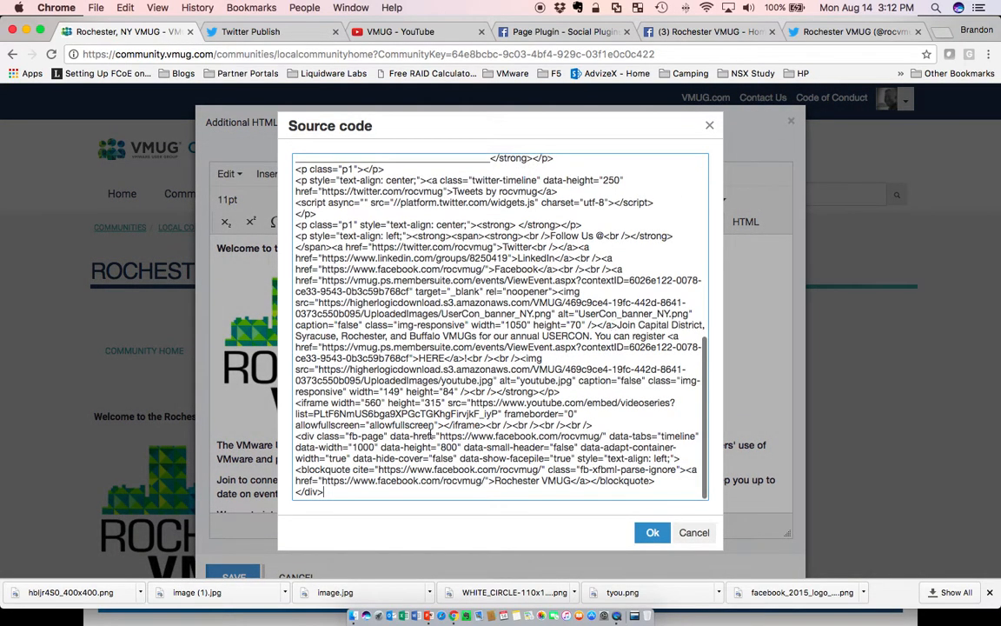
{"action": "left_click", "coordinate": [695, 531]}
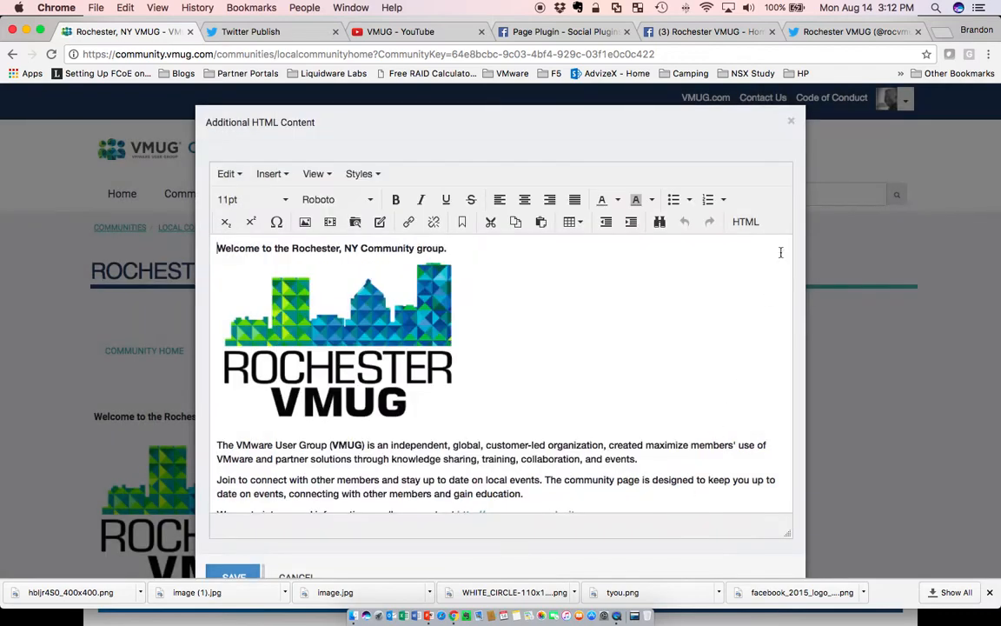
{"action": "left_click", "coordinate": [791, 123]}
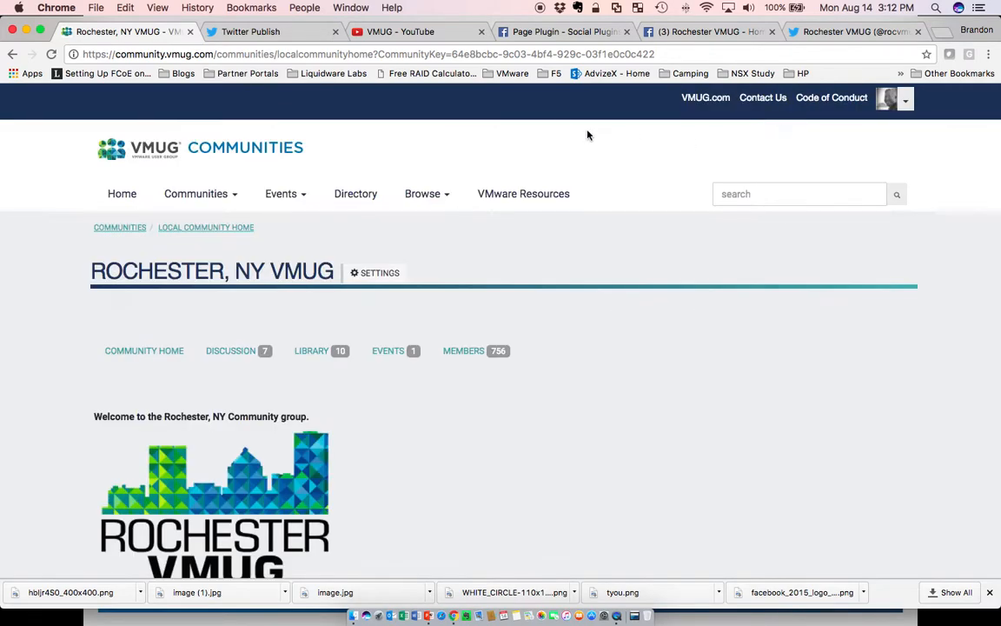
Compare the Facebook Page Plugin documentation with the Rochester VMUG Facebook page.
{"action": "left_click", "coordinate": [537, 35]}
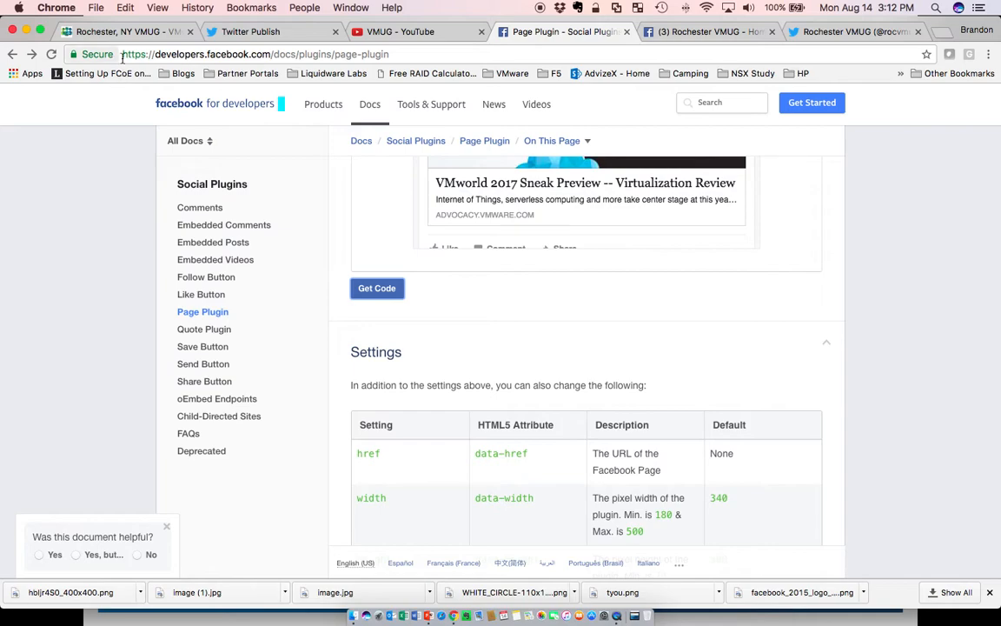
{"action": "left_click", "coordinate": [155, 55]}
{"action": "left_click_drag", "start_coordinate": [155, 55], "coordinate": [271, 55]}
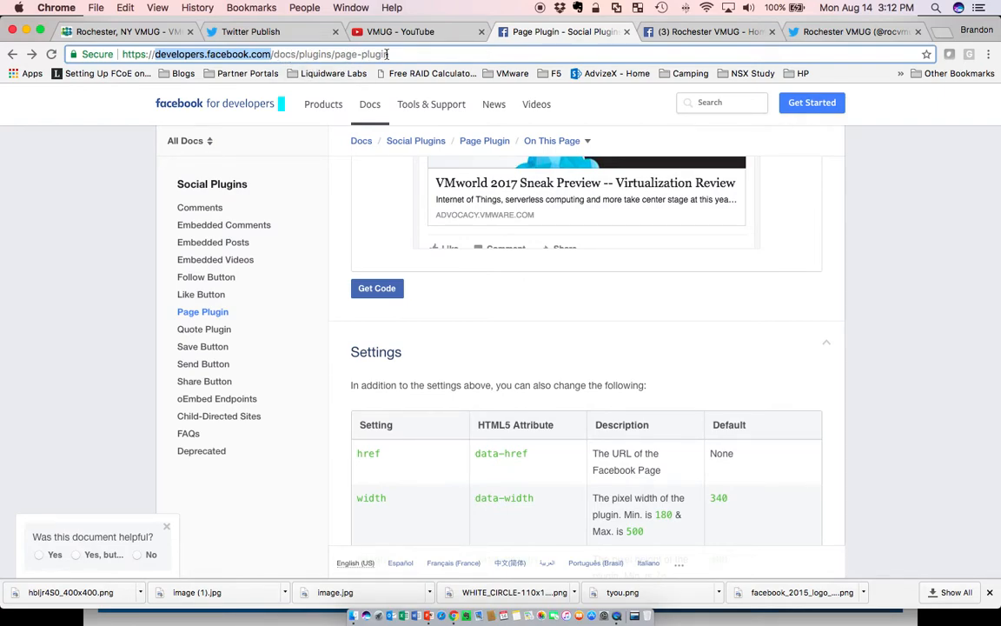
{"action": "scroll", "coordinate": [294, 199], "scroll_direction": "up", "scroll_amount": 2}
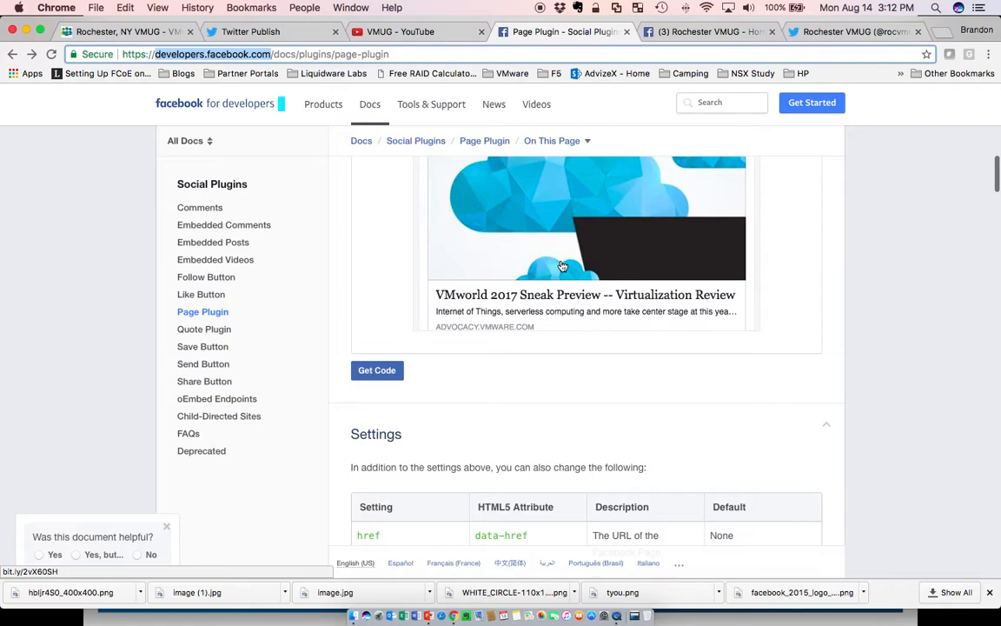
{"action": "scroll", "coordinate": [830, 264], "scroll_direction": "up", "scroll_amount": 10}
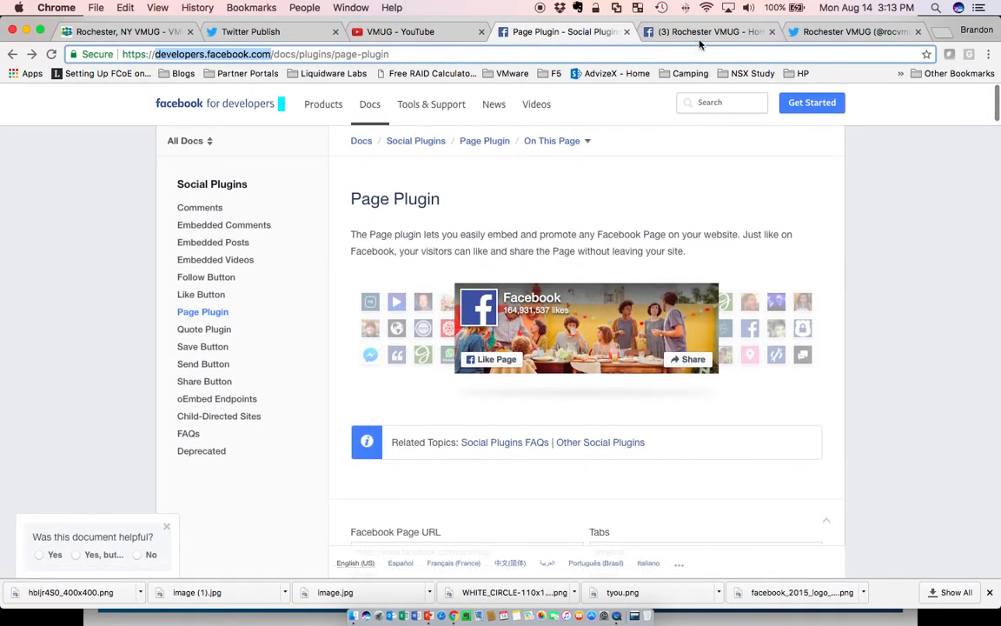
{"action": "left_click", "coordinate": [638, 33]}
{"action": "scroll", "coordinate": [485, 279], "scroll_direction": "down", "scroll_amount": 10}
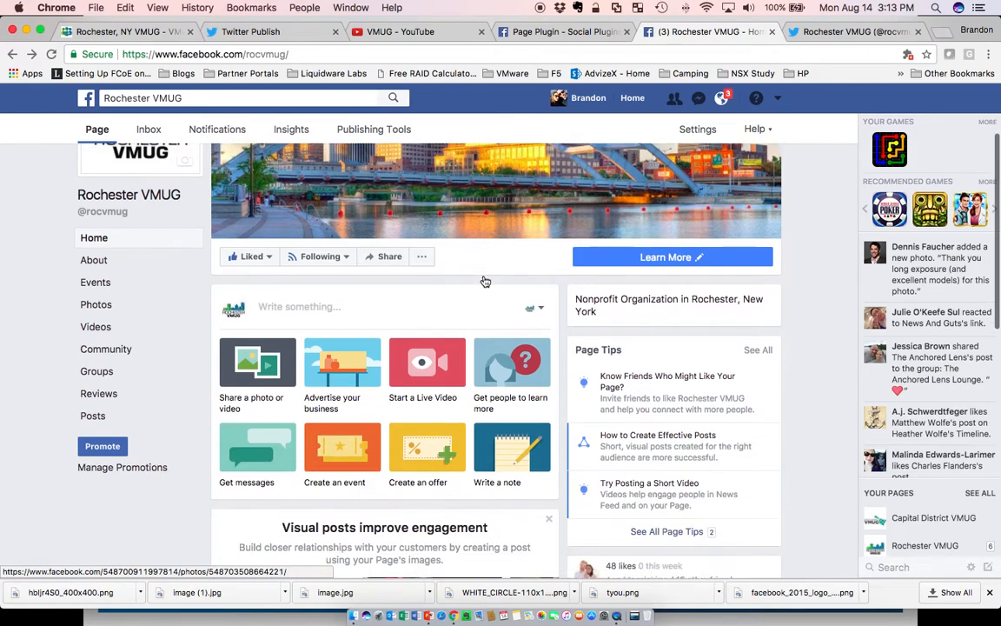
{"action": "scroll", "coordinate": [489, 331], "scroll_direction": "up", "scroll_amount": 10}
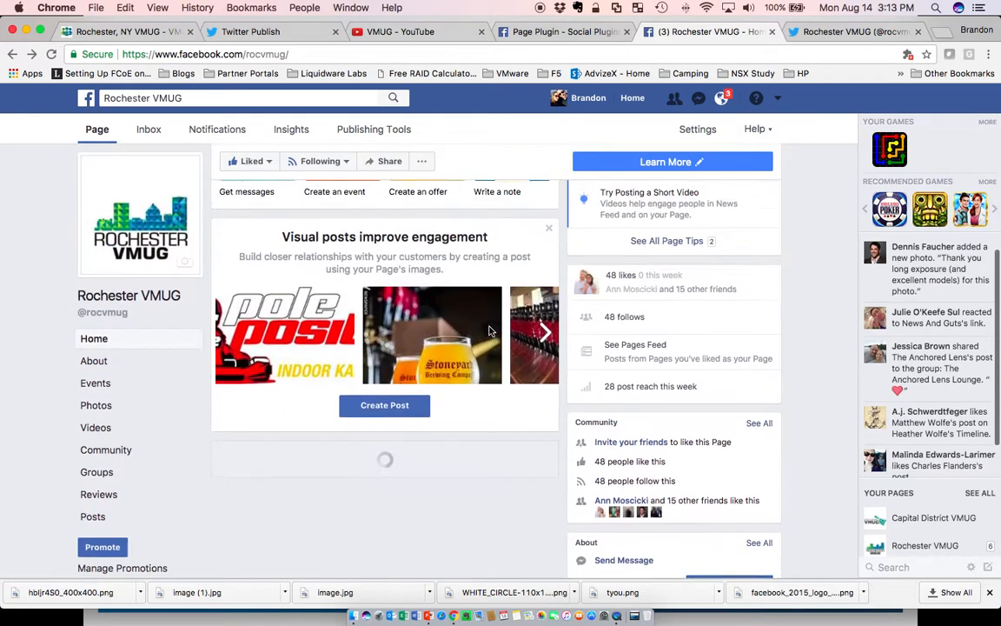
{"action": "left_click", "coordinate": [608, 33]}
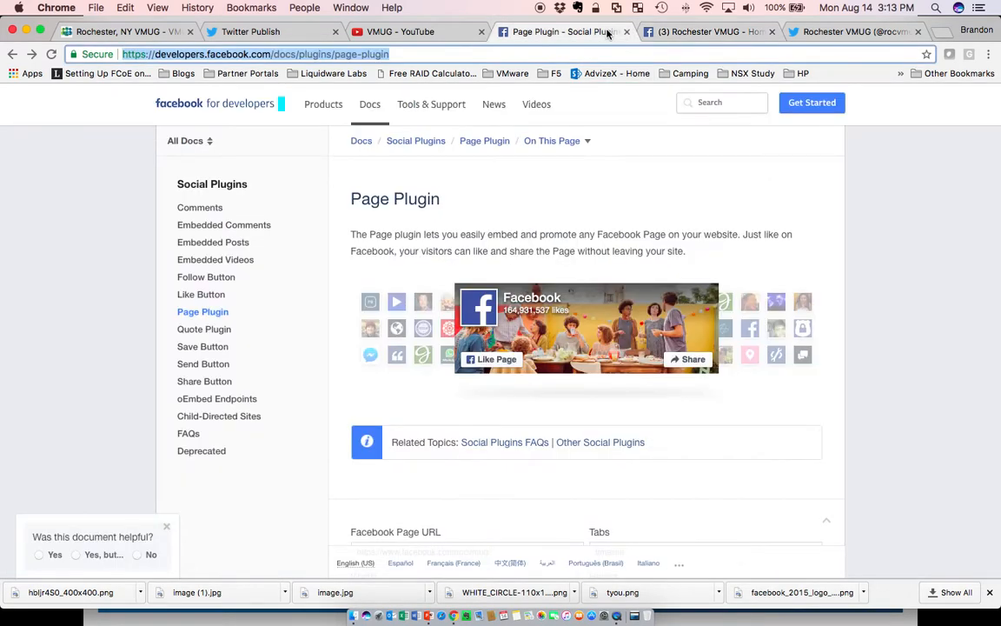
Review the Page Plugin's page URL, tab, width and height settings and the settings documentation below them.
{"action": "scroll", "coordinate": [904, 246], "scroll_direction": "down", "scroll_amount": 5}
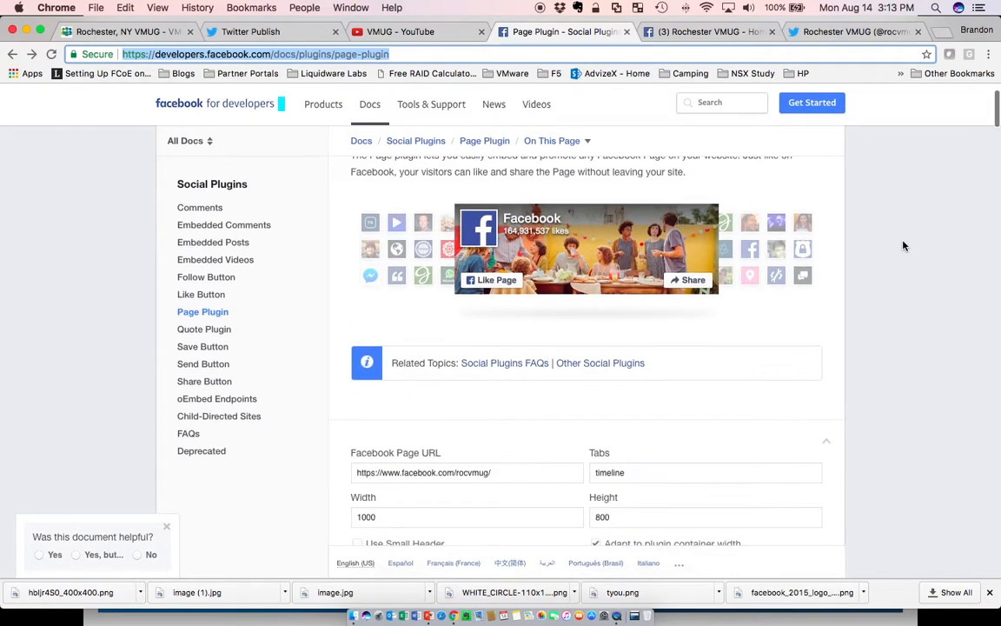
{"action": "left_click_drag", "start_coordinate": [502, 347], "coordinate": [352, 347]}
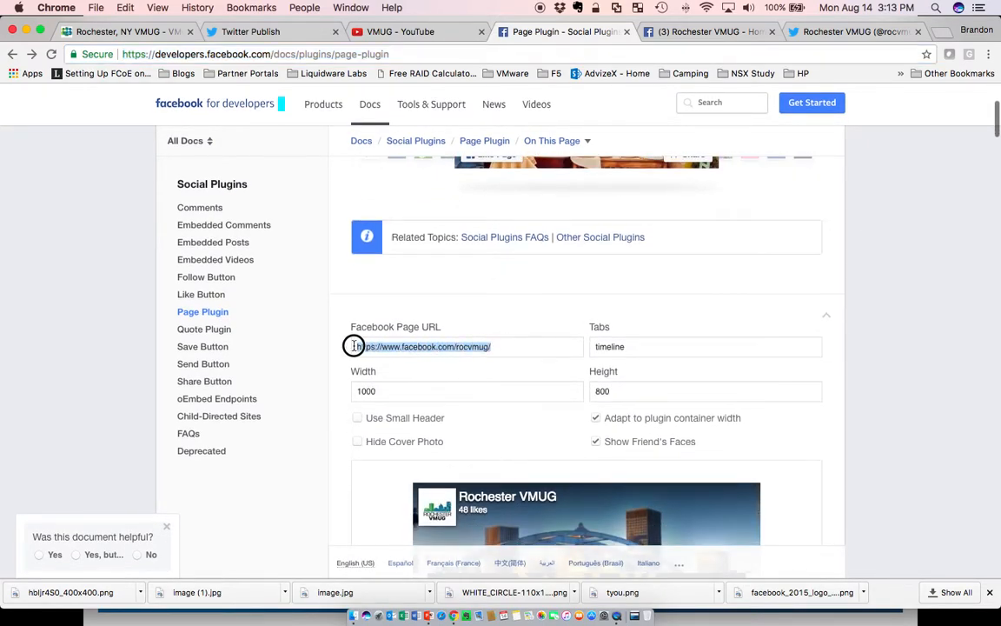
{"action": "left_click", "coordinate": [625, 348]}
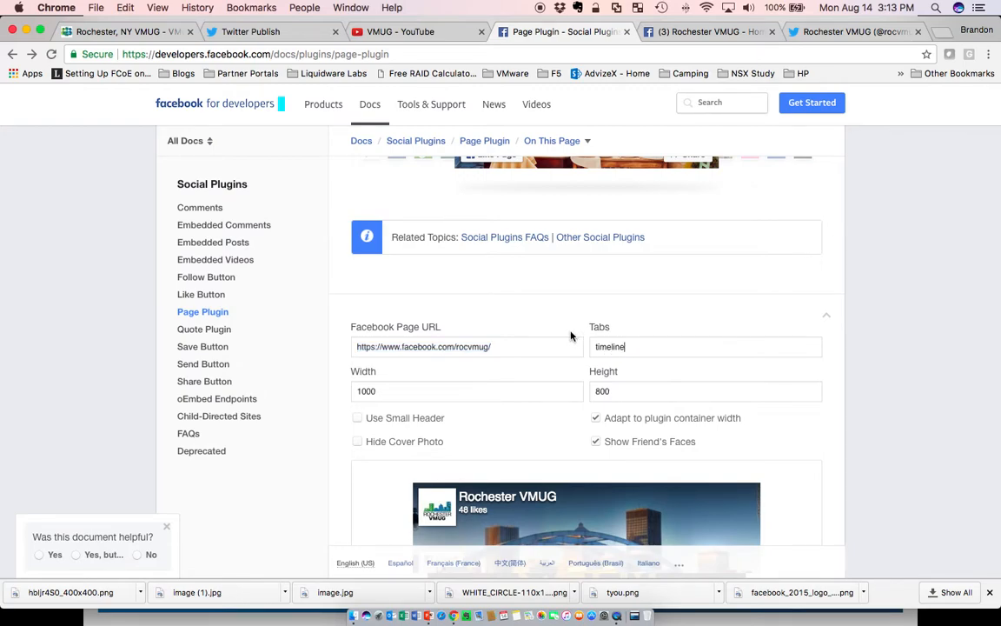
{"action": "scroll", "coordinate": [571, 335], "scroll_direction": "down", "scroll_amount": 2}
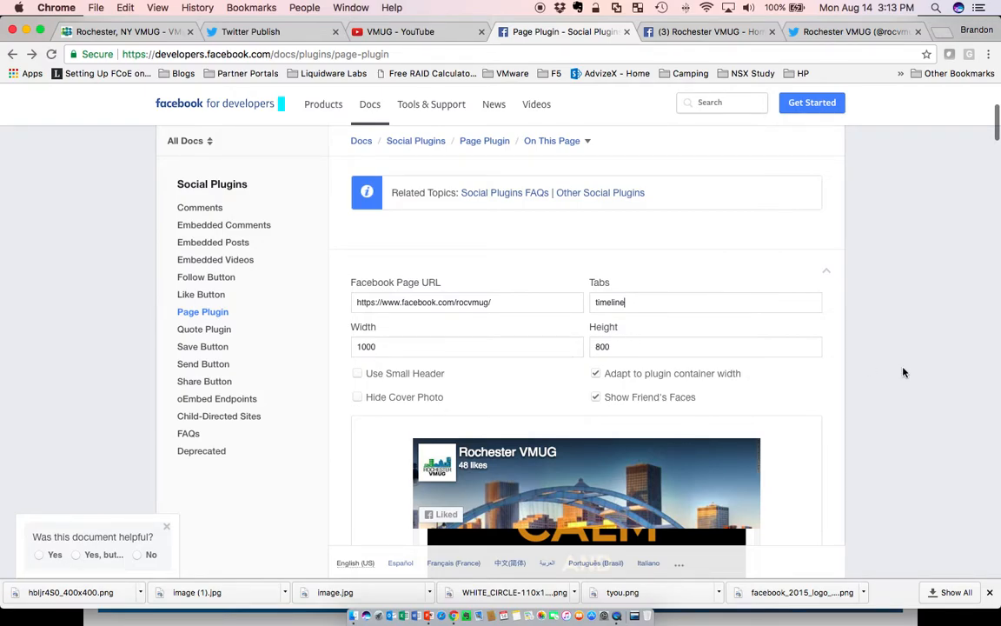
{"action": "scroll", "coordinate": [904, 372], "scroll_direction": "down", "scroll_amount": 4}
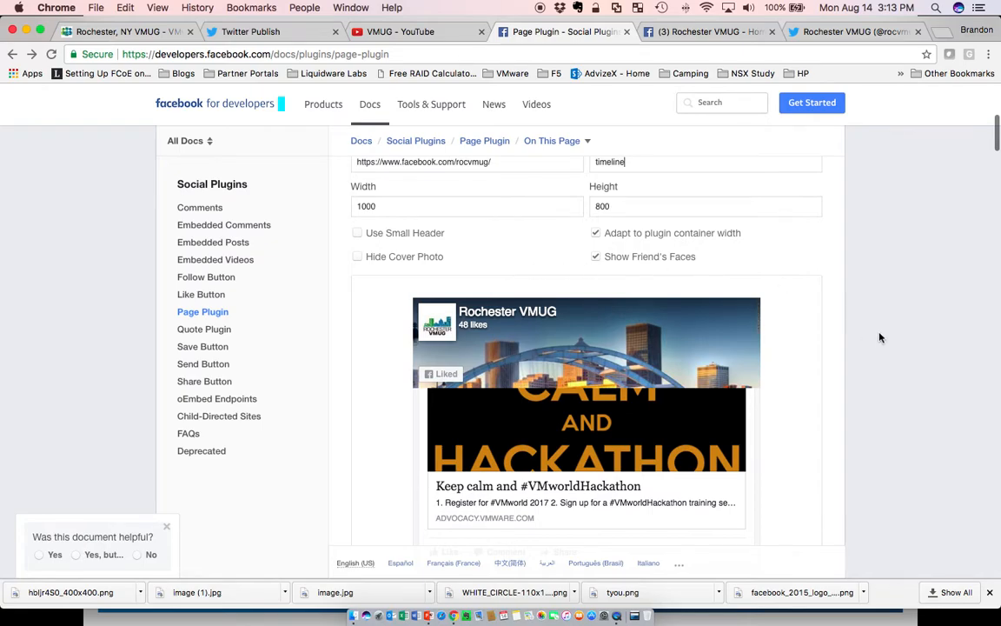
{"action": "scroll", "coordinate": [876, 337], "scroll_direction": "down", "scroll_amount": 15}
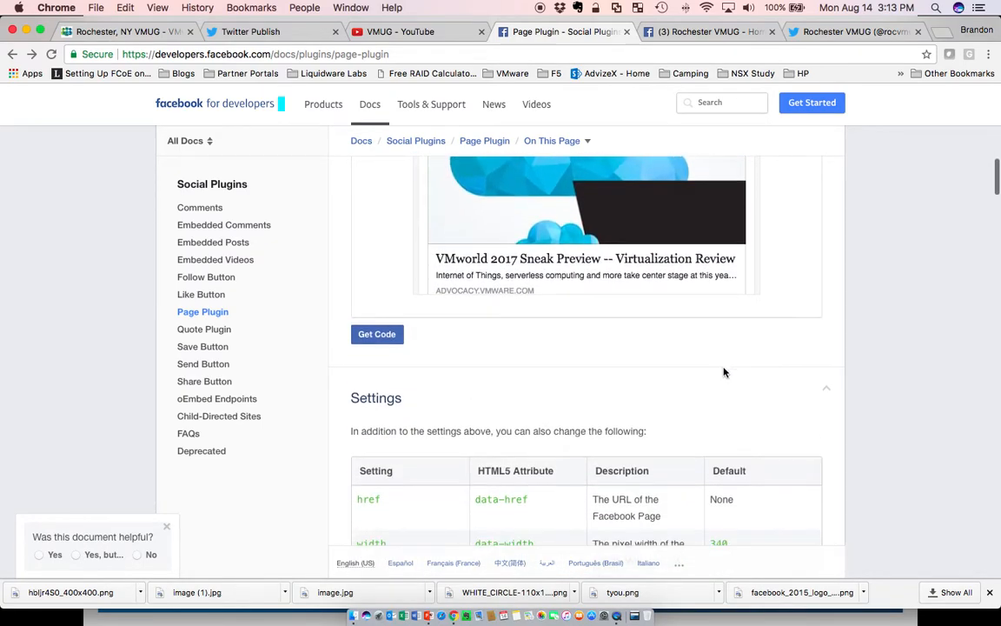
{"action": "scroll", "coordinate": [351, 414], "scroll_direction": "down", "scroll_amount": 6}
{"action": "scroll", "coordinate": [348, 417], "scroll_direction": "down", "scroll_amount": 20}
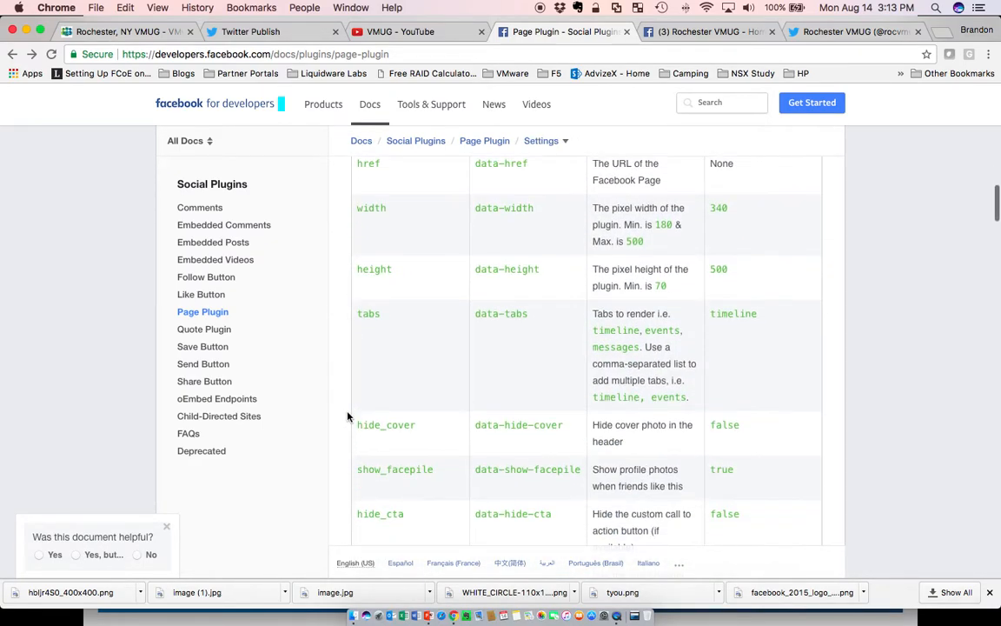
{"action": "scroll", "coordinate": [347, 417], "scroll_direction": "down", "scroll_amount": 13}
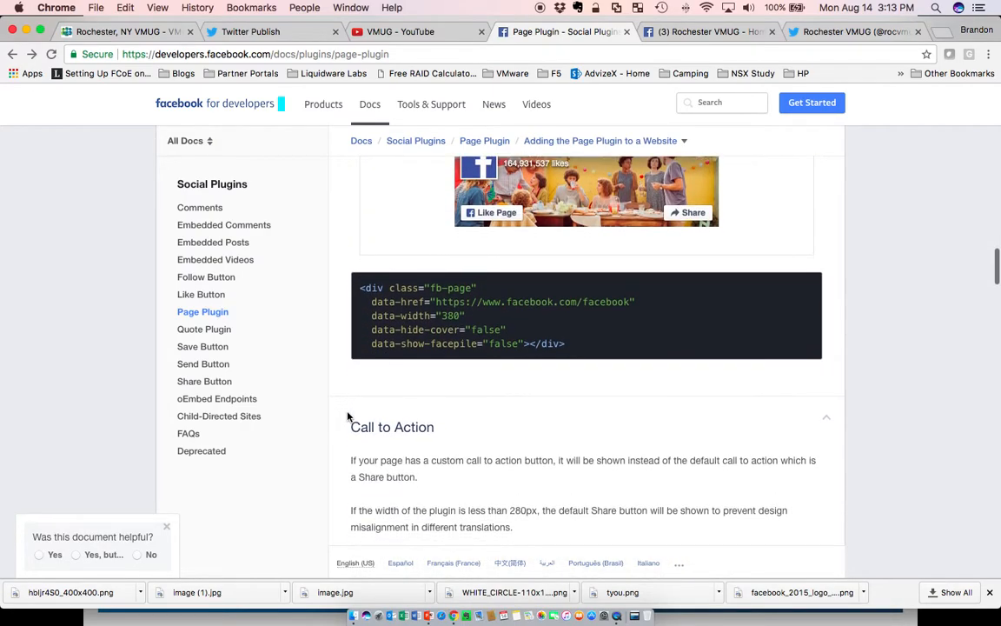
{"action": "scroll", "coordinate": [347, 417], "scroll_direction": "up", "scroll_amount": 12}
{"action": "scroll", "coordinate": [347, 418], "scroll_direction": "up", "scroll_amount": 15}
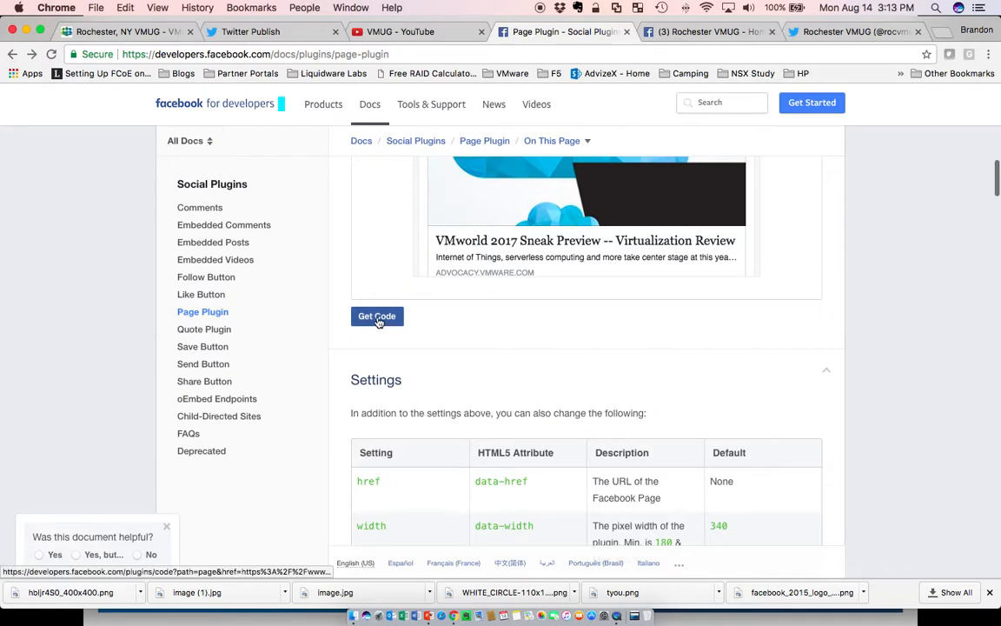
Get the Page Plugin code, copy its JavaScript SDK snippet, and switch back to the community page.
{"action": "left_click", "coordinate": [383, 316]}
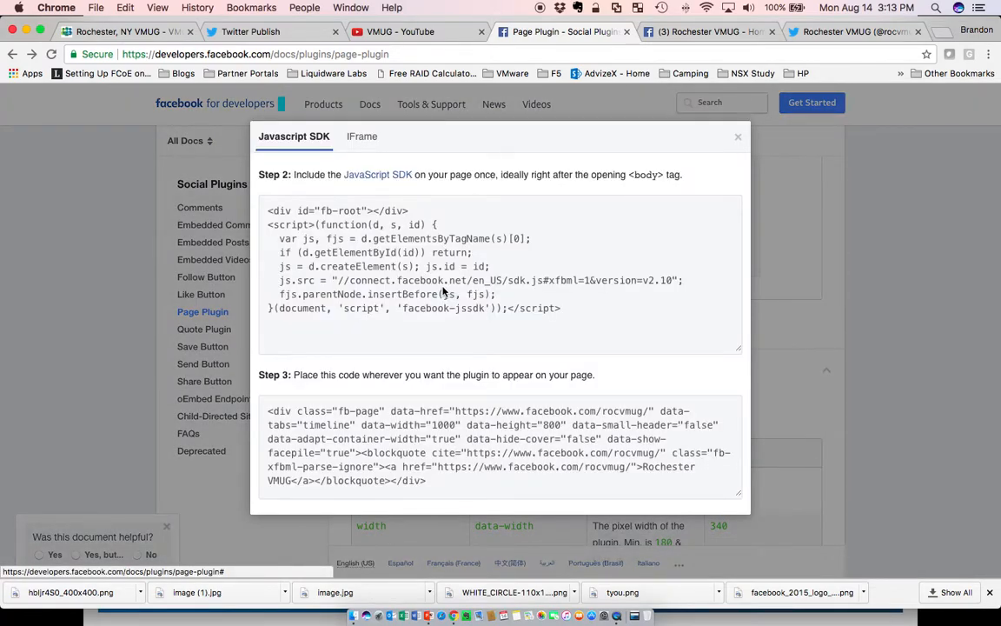
{"action": "left_click_drag", "start_coordinate": [269, 211], "coordinate": [498, 298]}
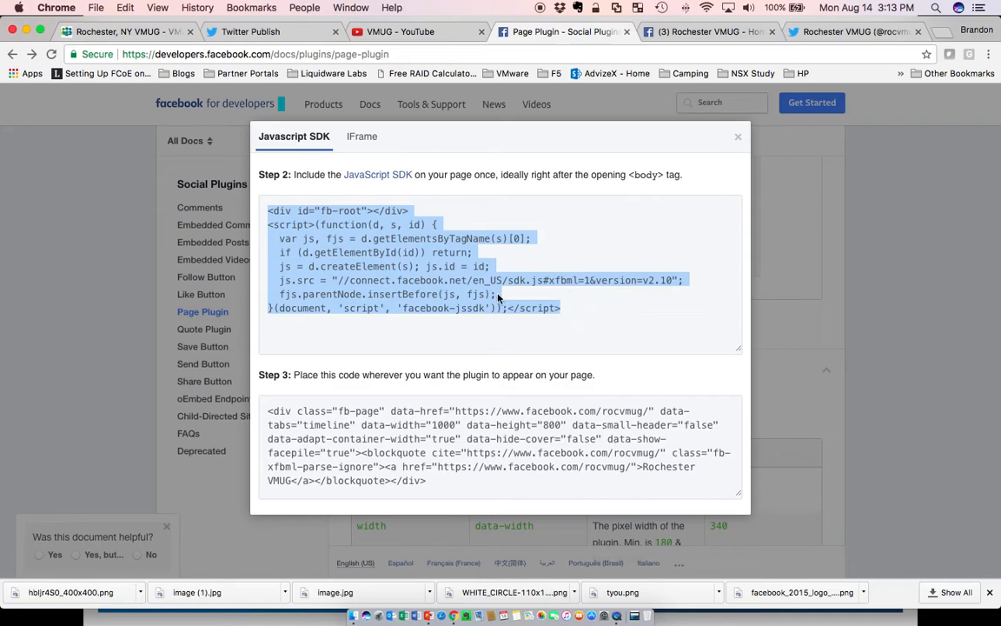
{"action": "right_click", "coordinate": [348, 249]}
{"action": "left_click", "coordinate": [366, 277]}
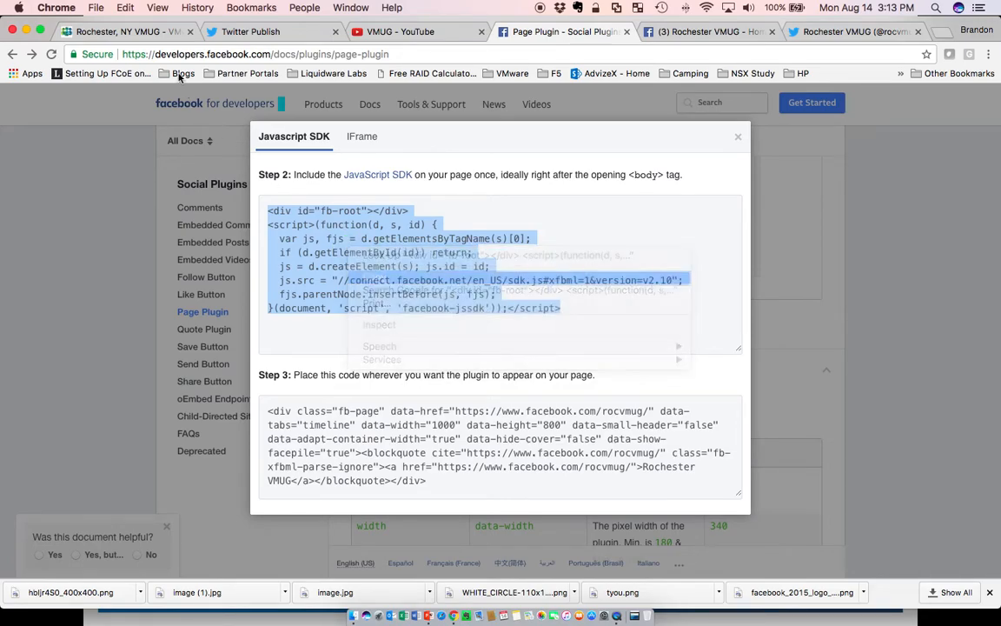
{"action": "left_click", "coordinate": [131, 31]}
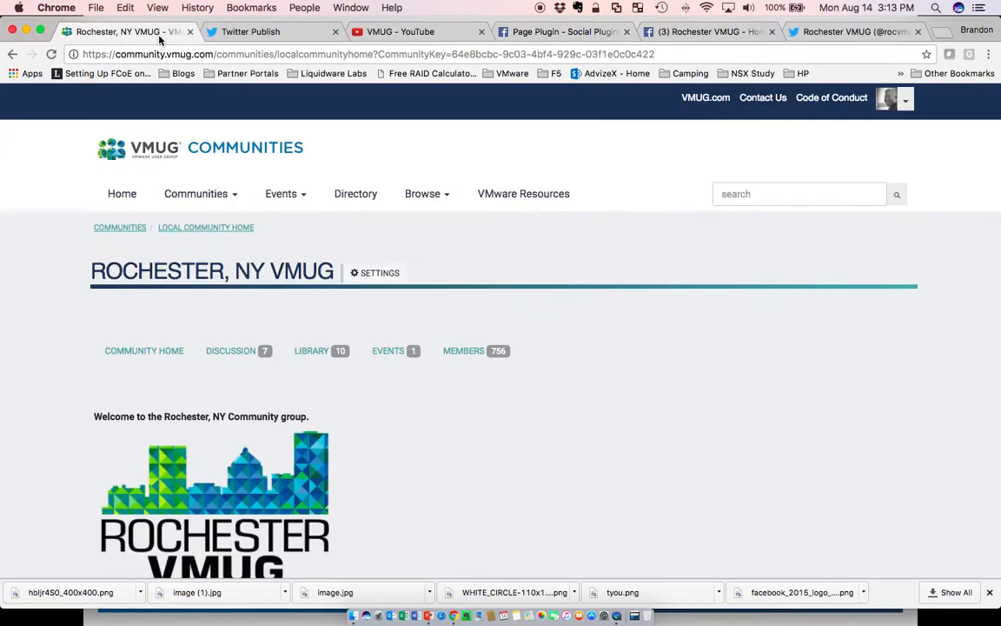
Open the Additional HTML Content source code and select the Facebook SDK script at its top.
{"action": "left_click", "coordinate": [355, 274]}
{"action": "left_click", "coordinate": [113, 339]}
{"action": "left_click", "coordinate": [746, 221]}
{"action": "left_click_drag", "start_coordinate": [296, 162], "coordinate": [362, 249]}
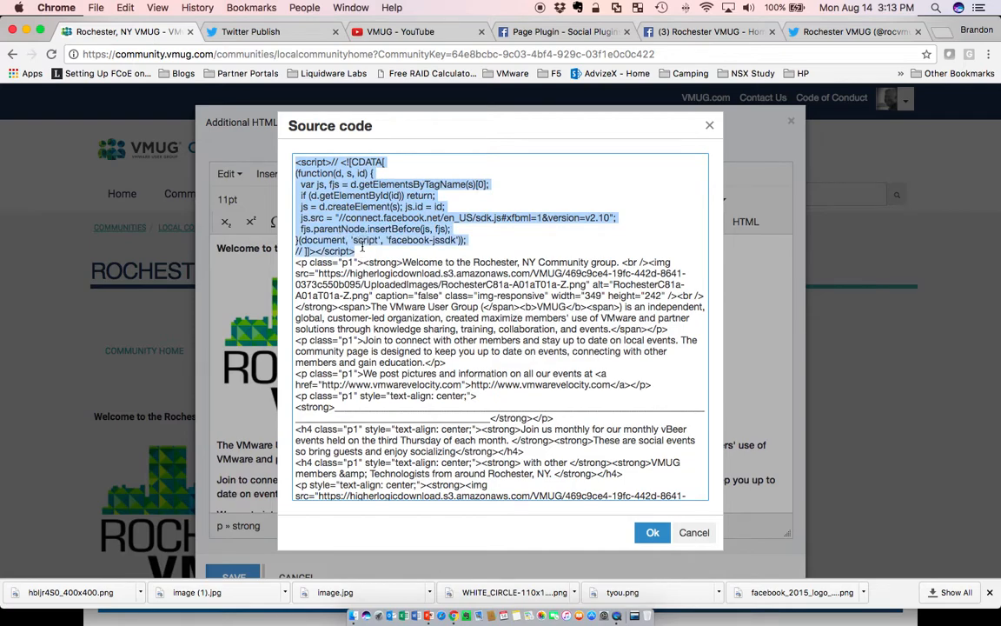
Select the Page Plugin placement code on the Facebook developers page and return to the community page.
{"action": "left_click", "coordinate": [295, 35]}
{"action": "left_click", "coordinate": [426, 35]}
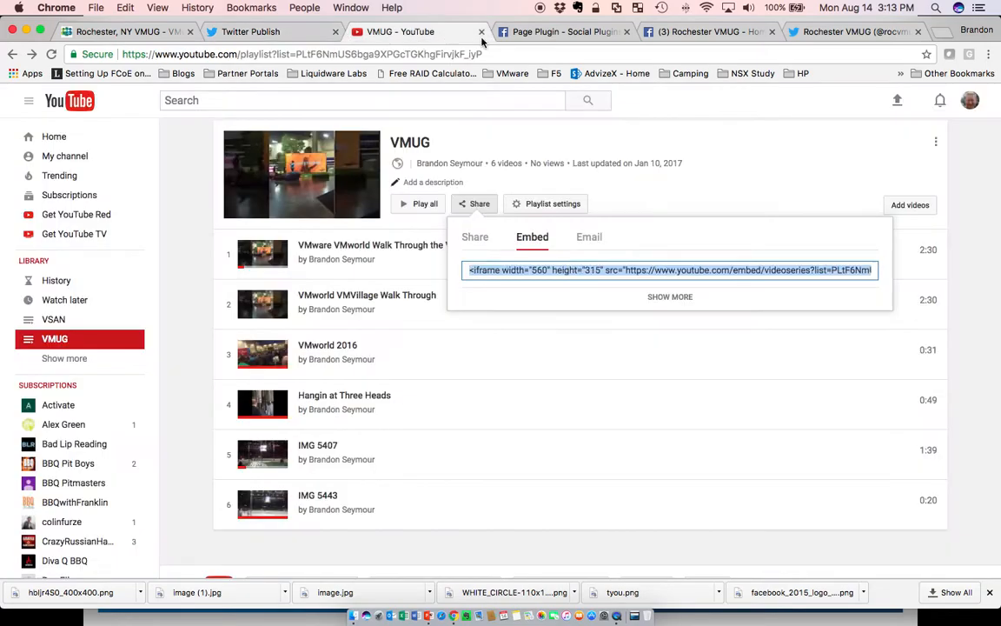
{"action": "left_click", "coordinate": [556, 33]}
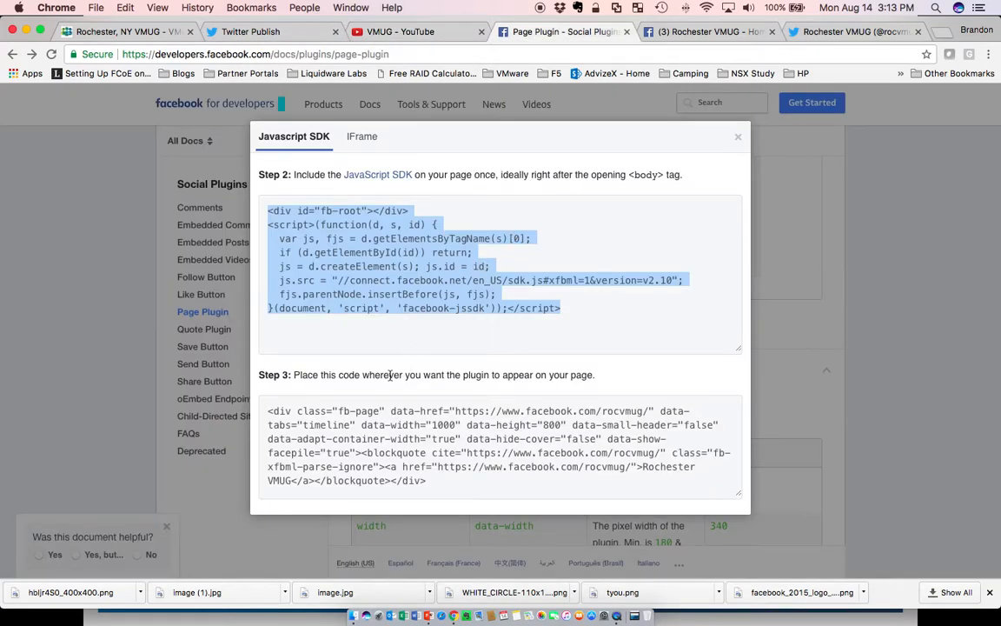
{"action": "left_click", "coordinate": [265, 415]}
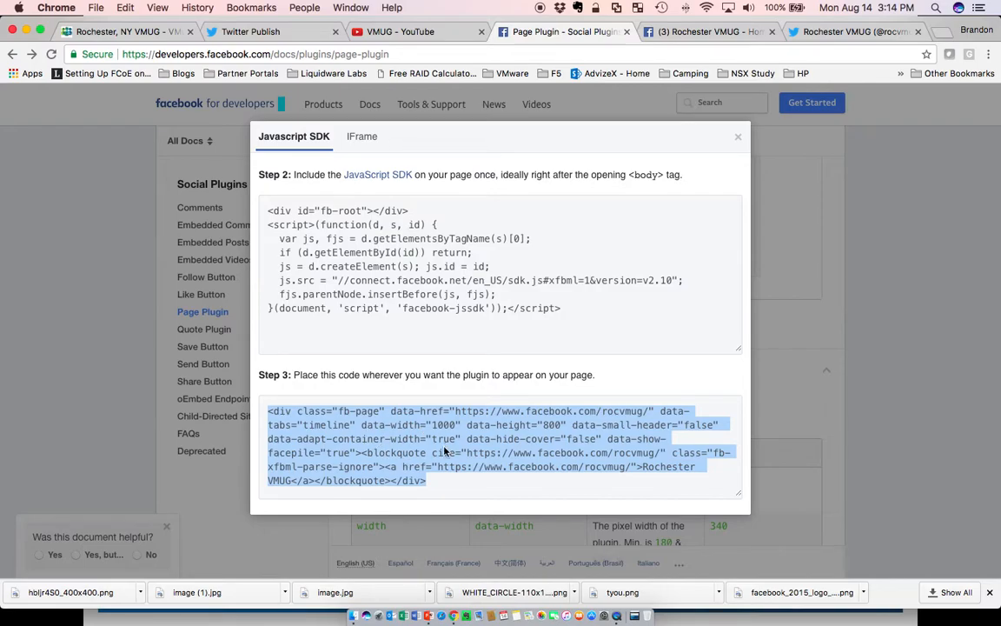
{"action": "left_click", "coordinate": [174, 33]}
Check the Facebook page block at the end of the source code and close the editor without saving.
{"action": "scroll", "coordinate": [415, 318], "scroll_direction": "down", "scroll_amount": 5}
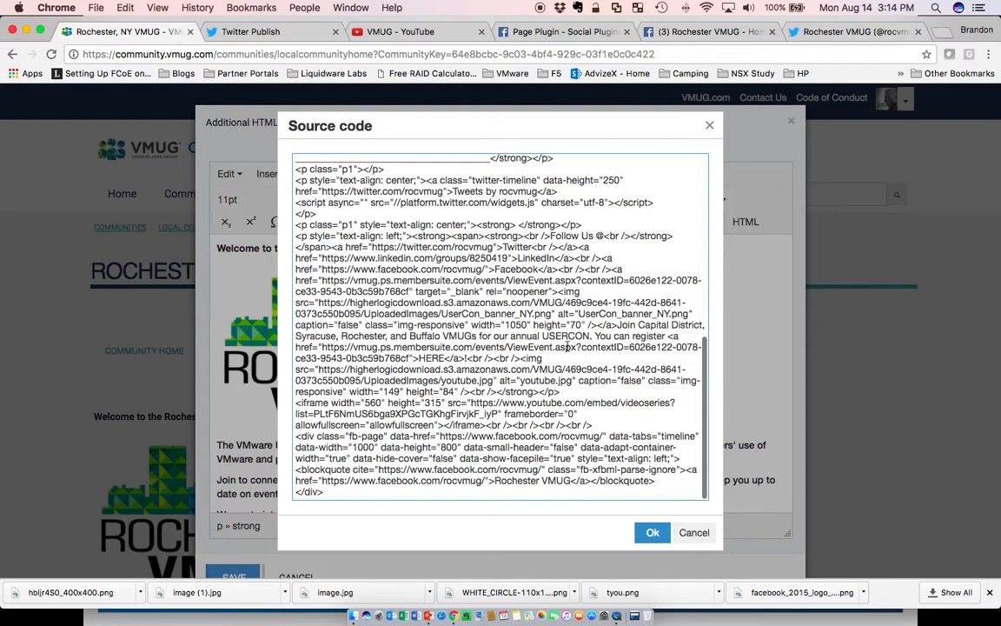
{"action": "left_click", "coordinate": [695, 534]}
{"action": "left_click", "coordinate": [792, 121]}
Scroll the community page to check the embedded Facebook page timeline.
{"action": "scroll", "coordinate": [639, 386], "scroll_direction": "down", "scroll_amount": 5}
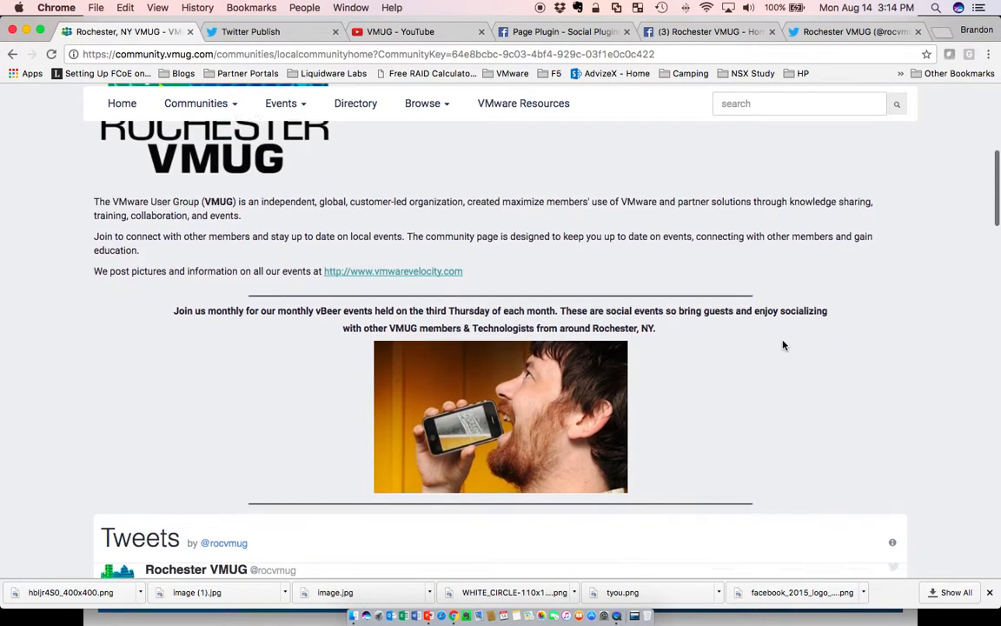
{"action": "scroll", "coordinate": [782, 345], "scroll_direction": "down", "scroll_amount": 10}
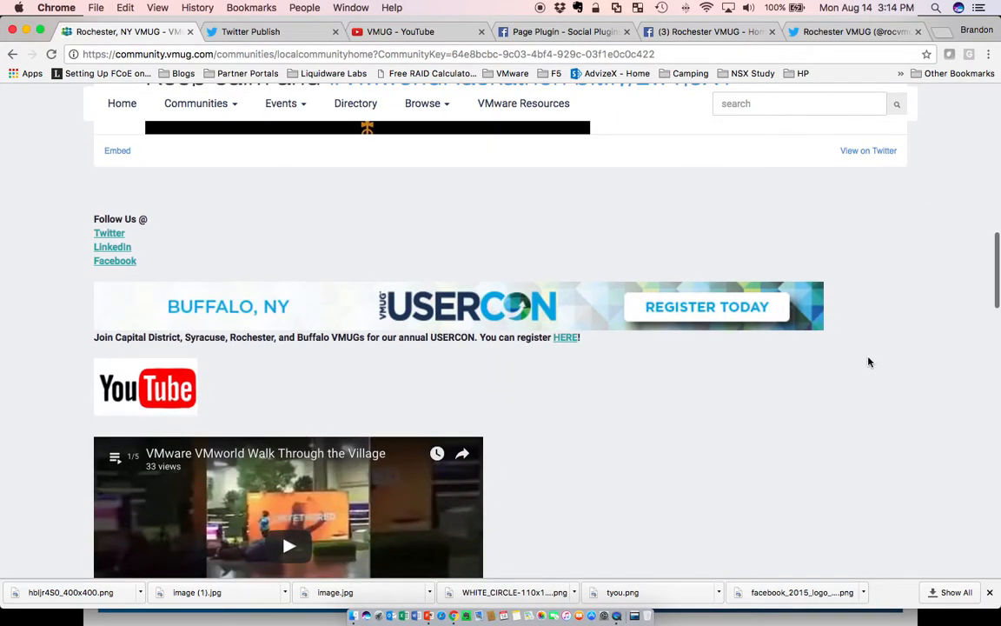
{"action": "scroll", "coordinate": [760, 379], "scroll_direction": "down", "scroll_amount": 10}
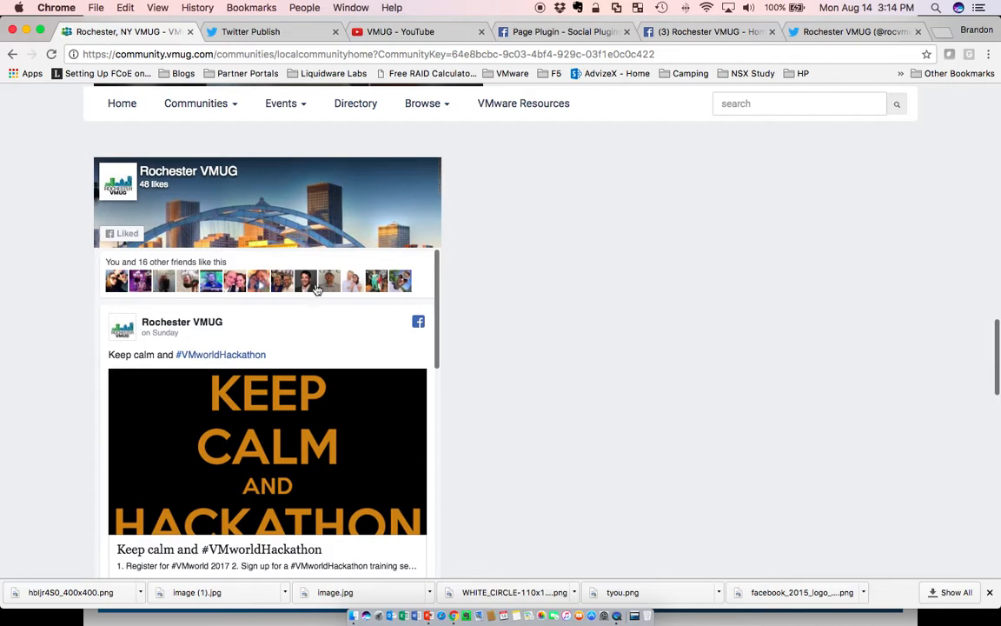
{"action": "scroll", "coordinate": [278, 346], "scroll_direction": "down", "scroll_amount": 8}
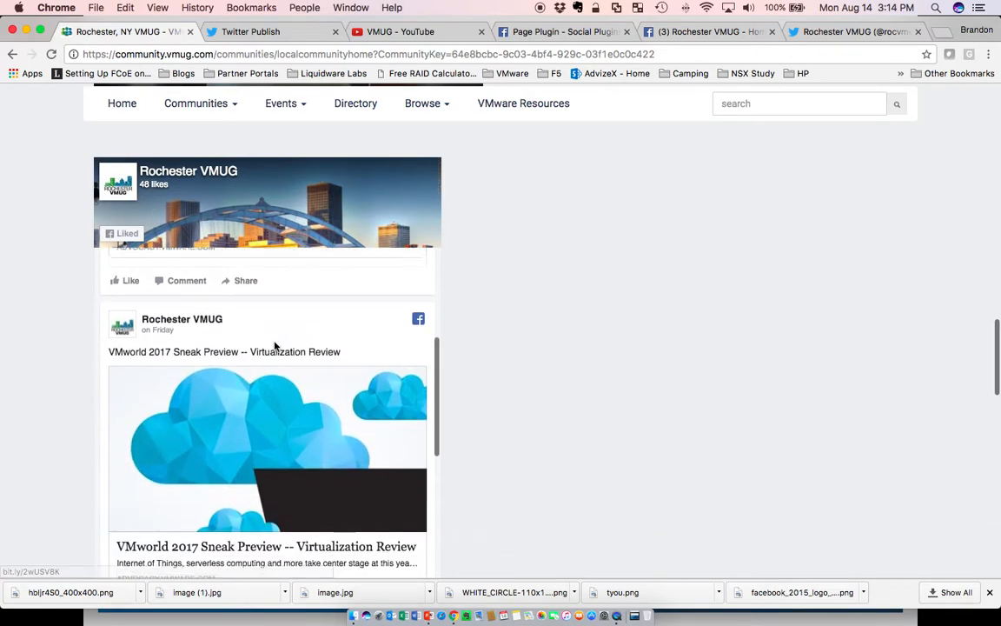
{"action": "scroll", "coordinate": [275, 346], "scroll_direction": "down", "scroll_amount": 2}
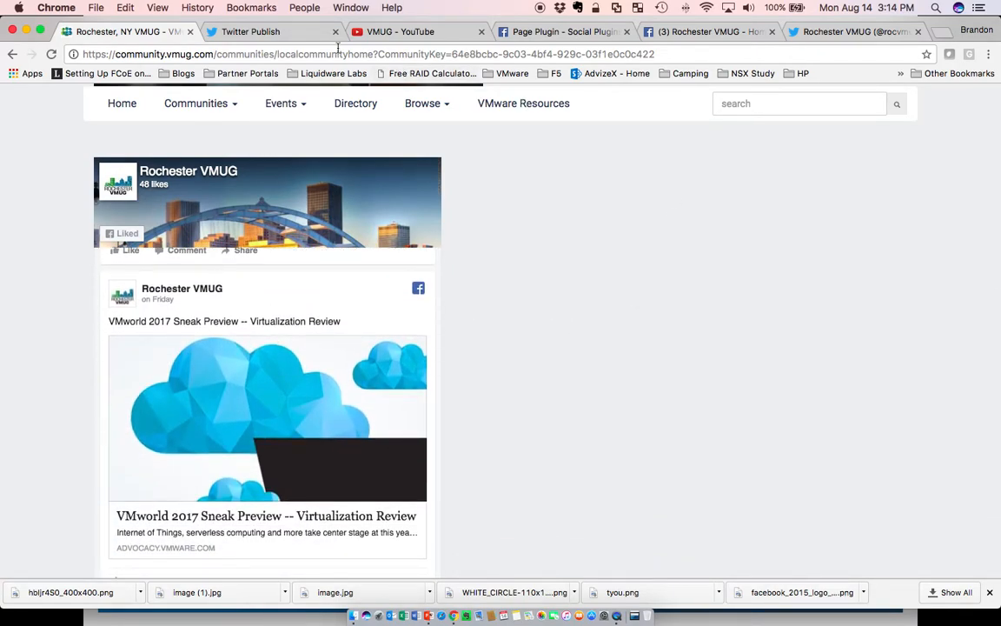
Switch through the YouTube playlist tab to the Facebook Page Plugin code.
{"action": "left_click", "coordinate": [265, 31]}
{"action": "left_click", "coordinate": [391, 32]}
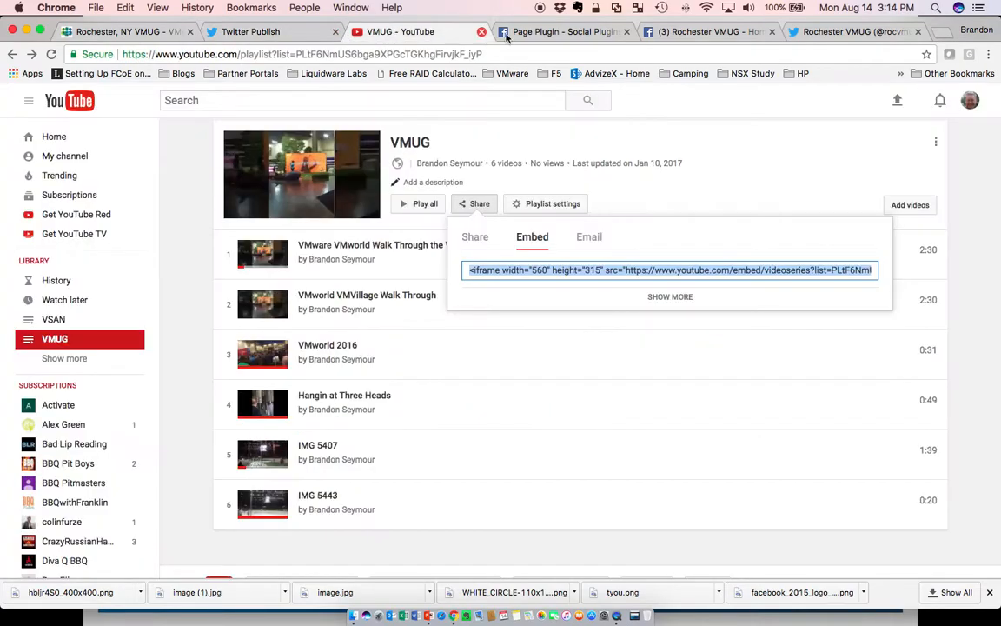
{"action": "left_click", "coordinate": [550, 32]}
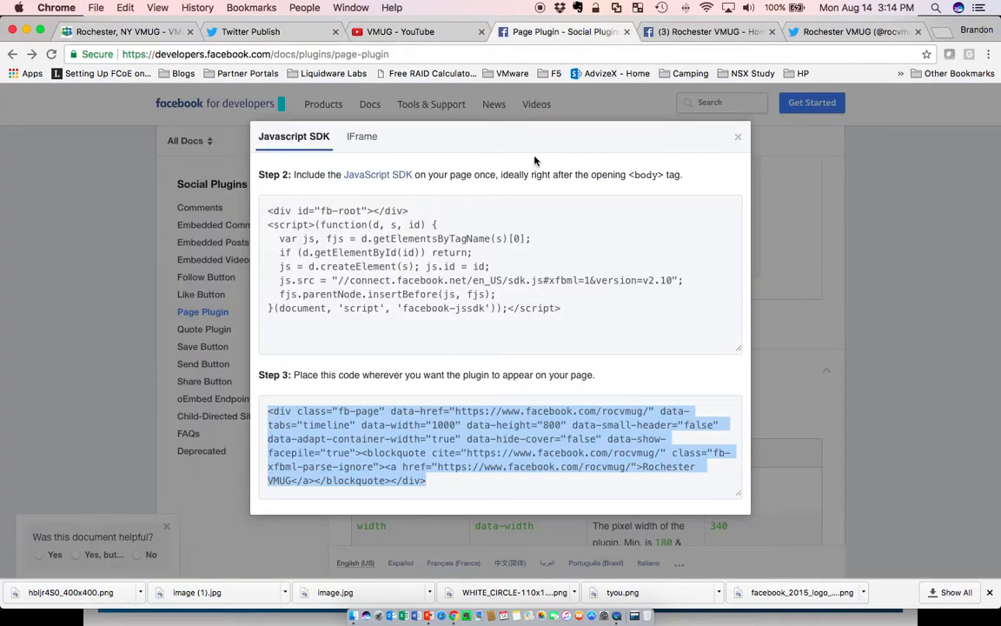